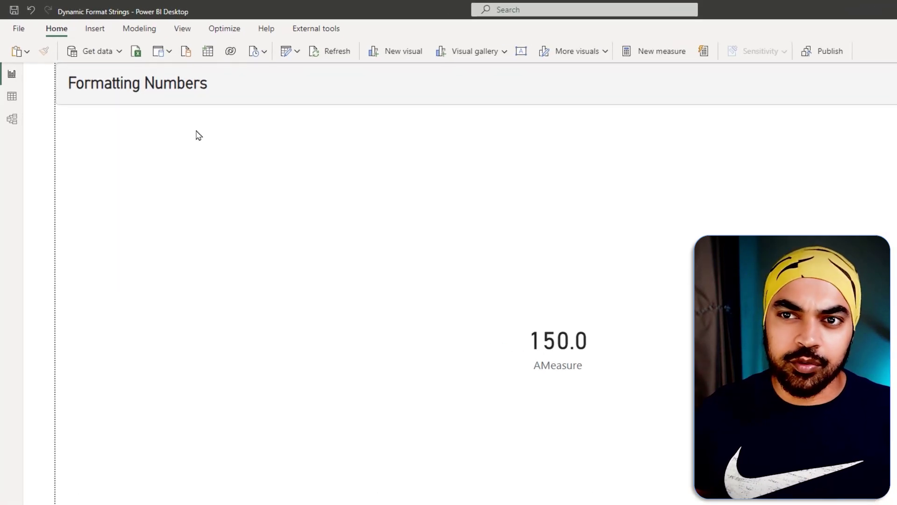
Turn on the 'Dynamic format string for measures' preview feature in Options.
{"action": "left_click", "coordinate": [16, 24]}
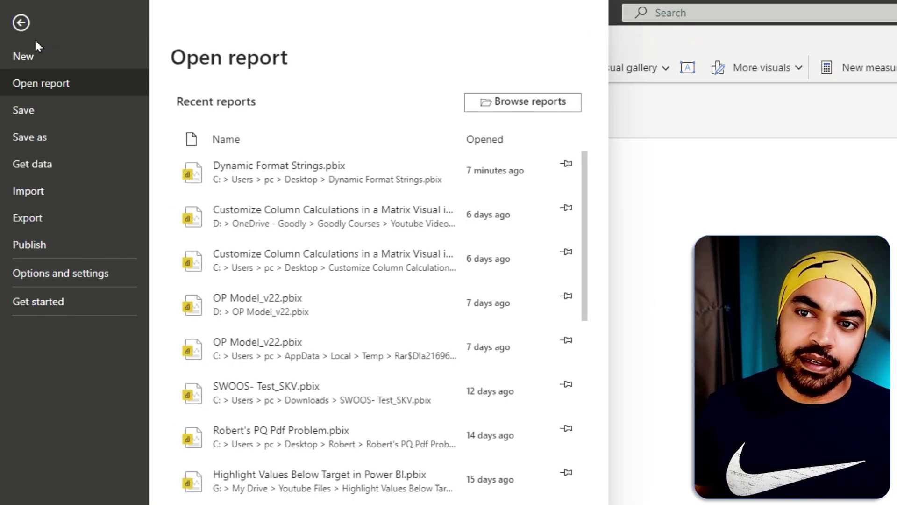
{"action": "left_click", "coordinate": [70, 273]}
{"action": "left_click", "coordinate": [234, 103]}
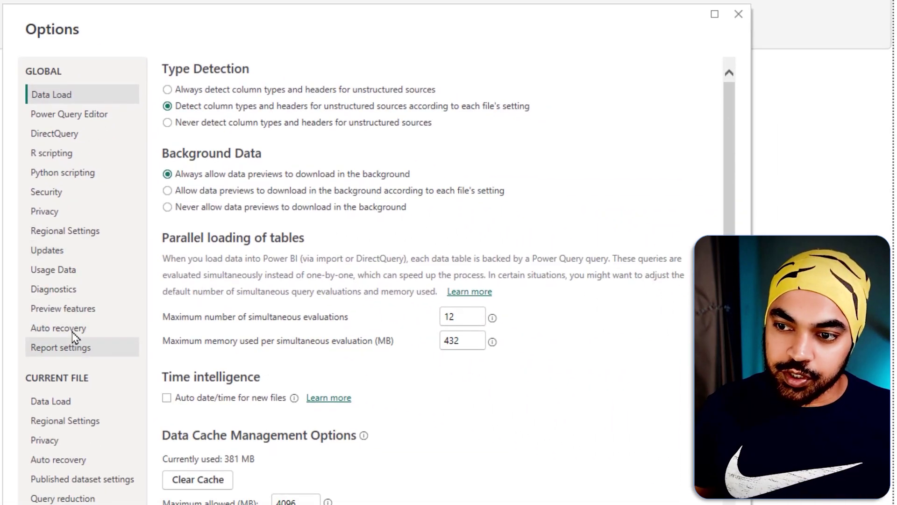
{"action": "left_click", "coordinate": [75, 309]}
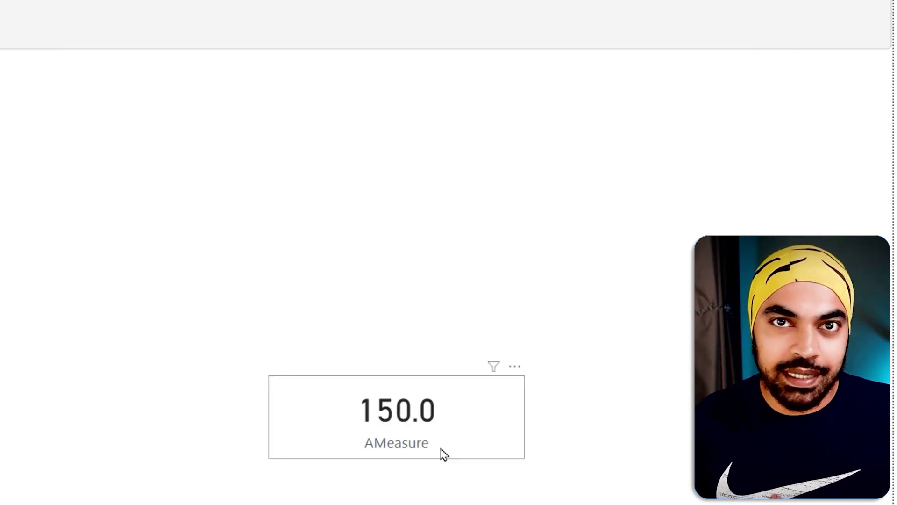
Close Options and select the AMeasure card to show 'AMeasure = 150' in the formula bar.
{"action": "left_click_drag", "start_coordinate": [443, 453], "coordinate": [344, 363]}
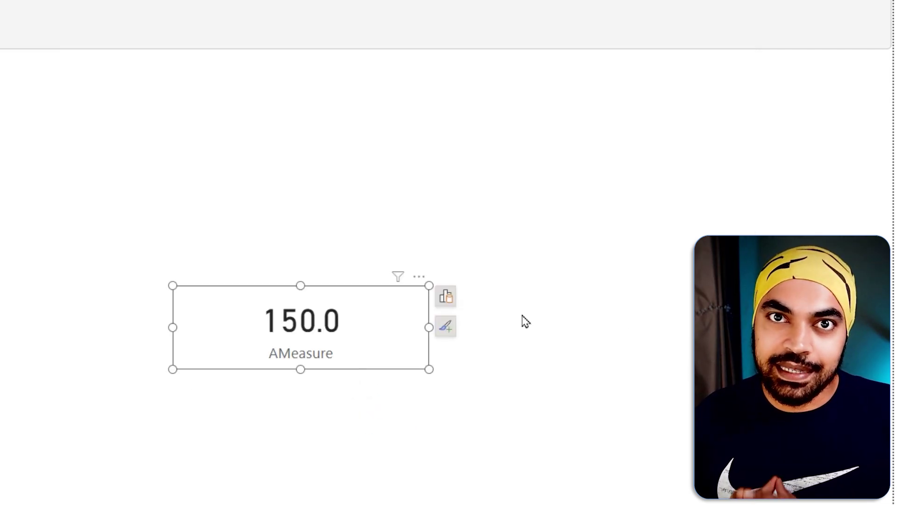
{"action": "left_click", "coordinate": [622, 325]}
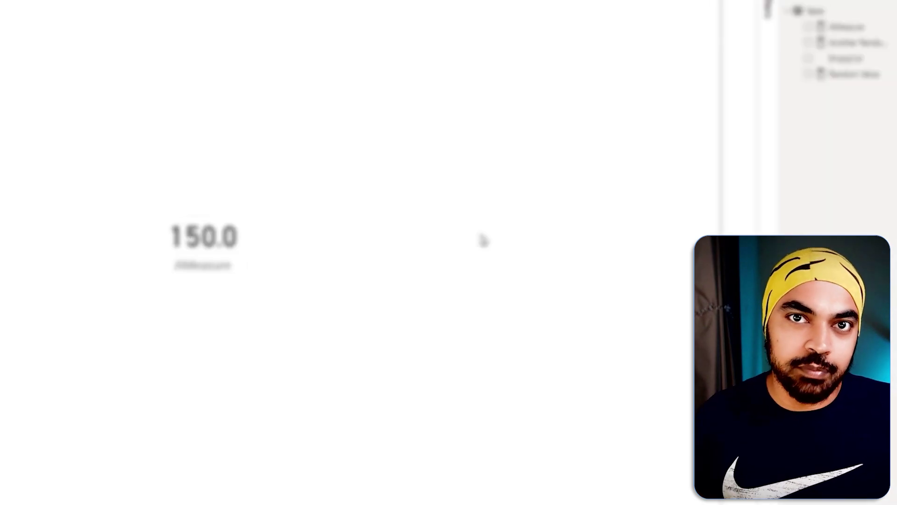
{"action": "left_click", "coordinate": [231, 248]}
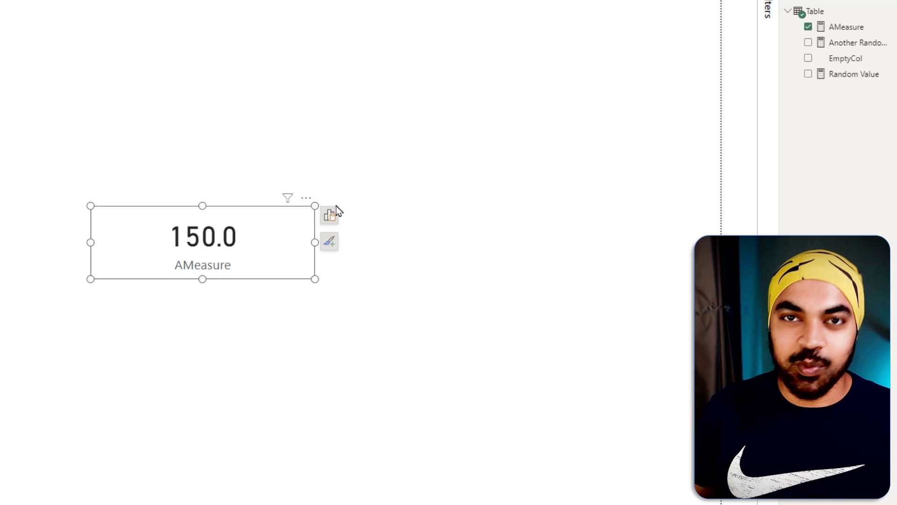
{"action": "left_click", "coordinate": [848, 27]}
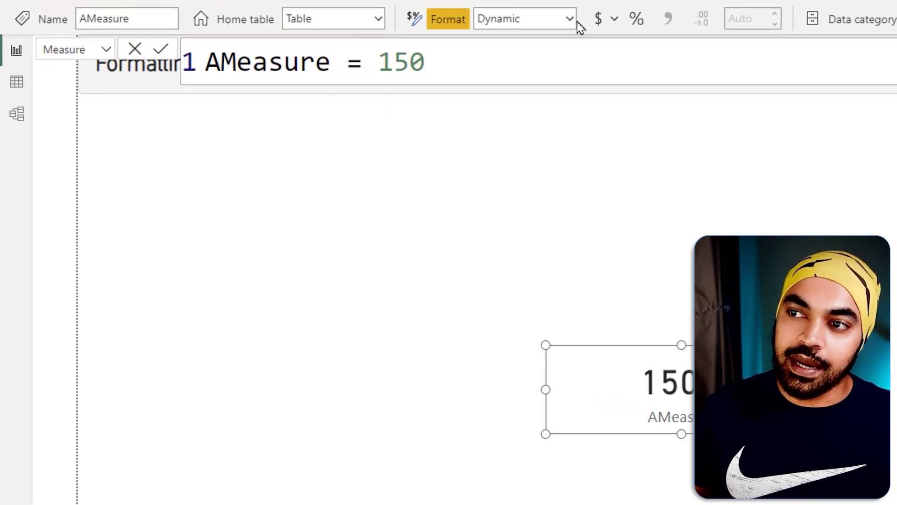
Keep AMeasure's format as Dynamic and show its format string '0.0;-0.0;-' in the formula bar.
{"action": "left_click", "coordinate": [574, 23]}
{"action": "left_click", "coordinate": [551, 200]}
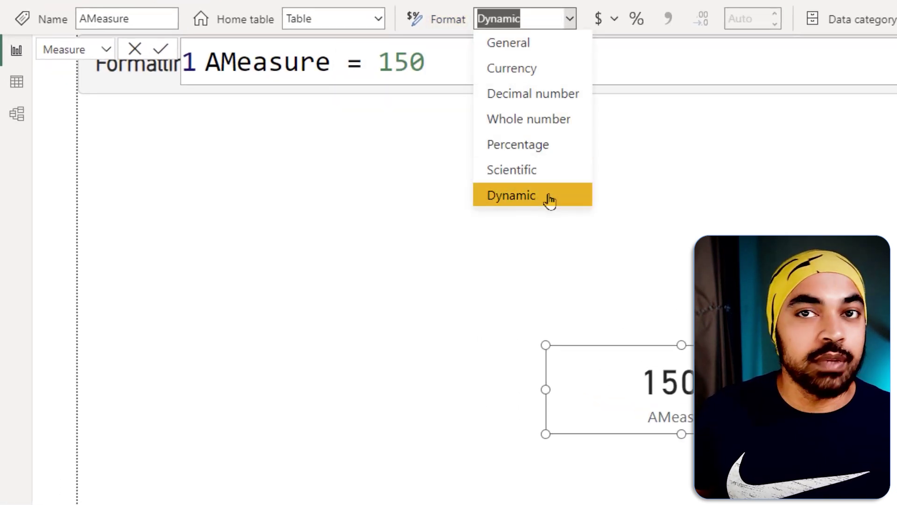
{"action": "left_click", "coordinate": [356, 262]}
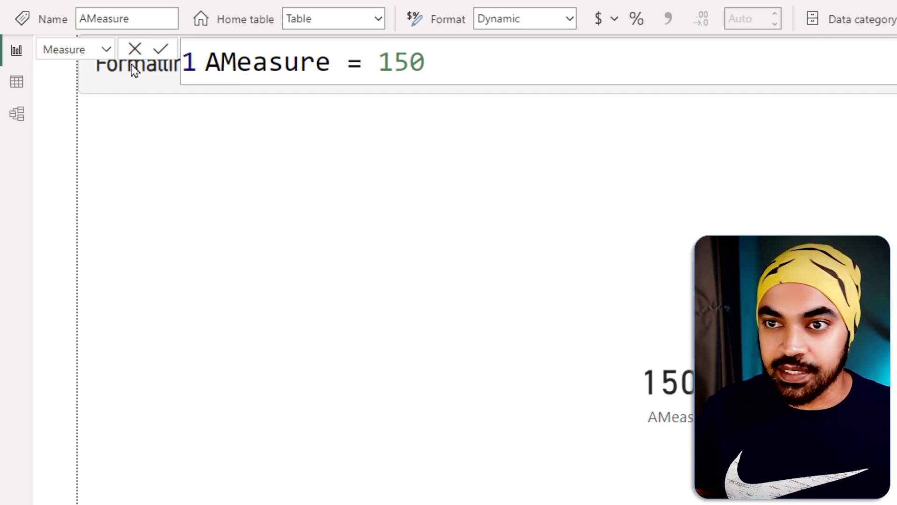
{"action": "left_click", "coordinate": [105, 50]}
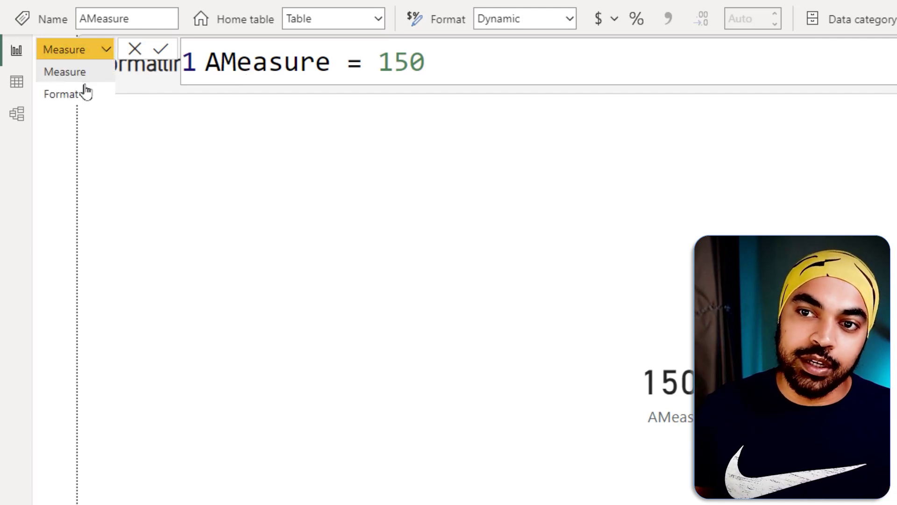
{"action": "left_click", "coordinate": [80, 100]}
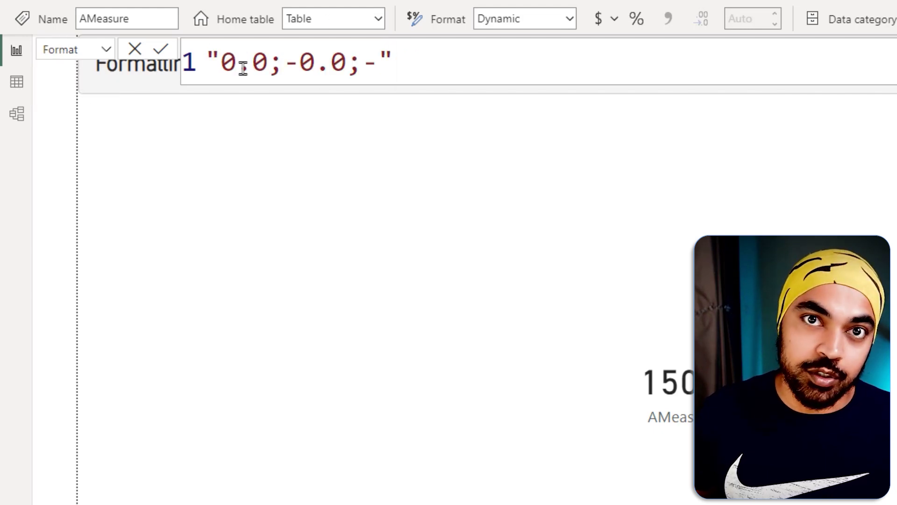
Select the whole format string '0.0;-0.0;-' in the formula bar.
{"action": "left_click_drag", "start_coordinate": [221, 65], "coordinate": [381, 58]}
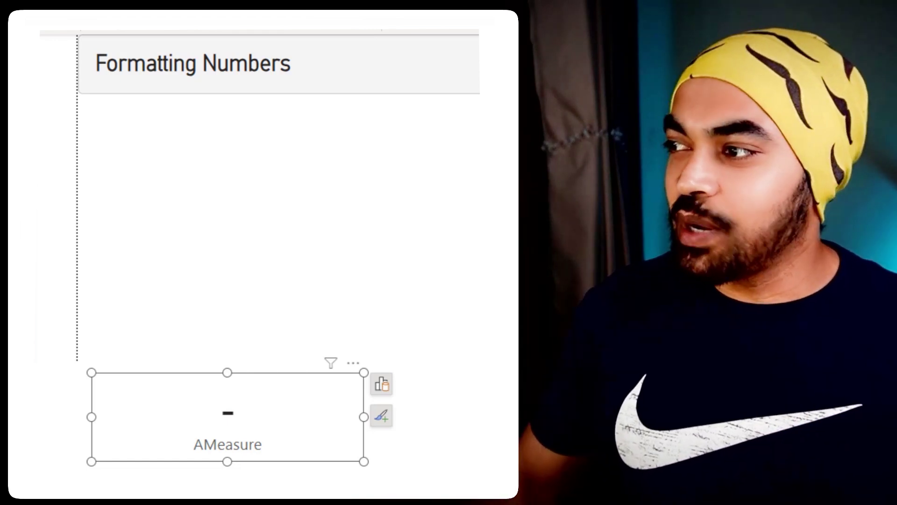
Change the measure formula to AMeasure = 100.
{"action": "left_click", "coordinate": [395, 63]}
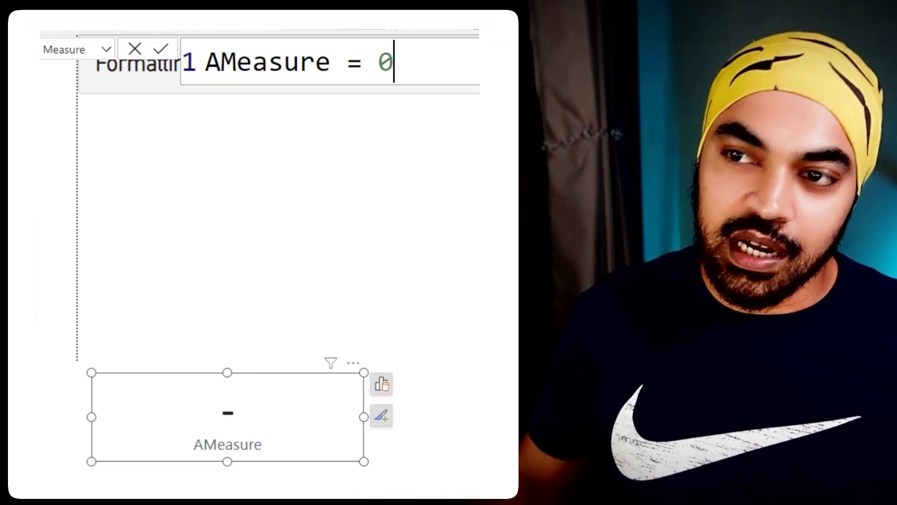
{"action": "key", "text": "BackSpace"}
{"action": "type", "text": "100"}
{"action": "key", "text": "Return"}
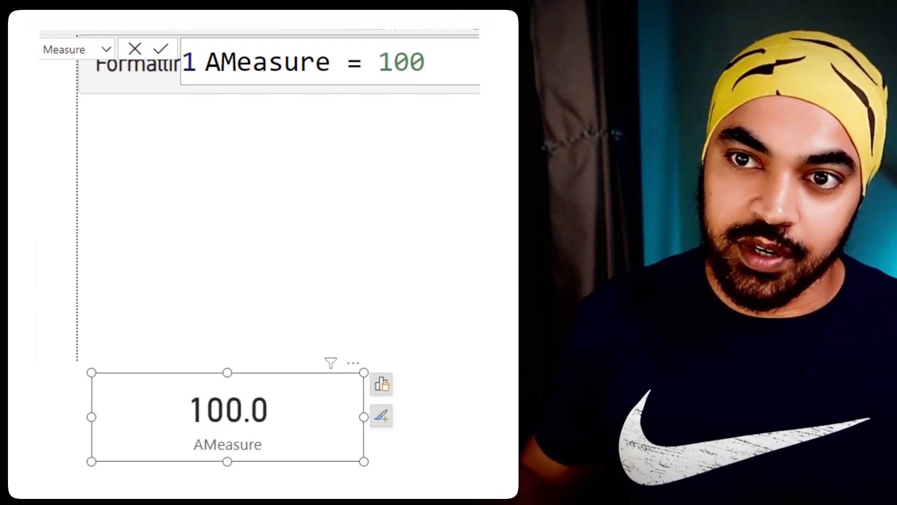
Show the format string again and select its positive section '0.0'.
{"action": "left_click", "coordinate": [66, 49]}
{"action": "left_click", "coordinate": [64, 100]}
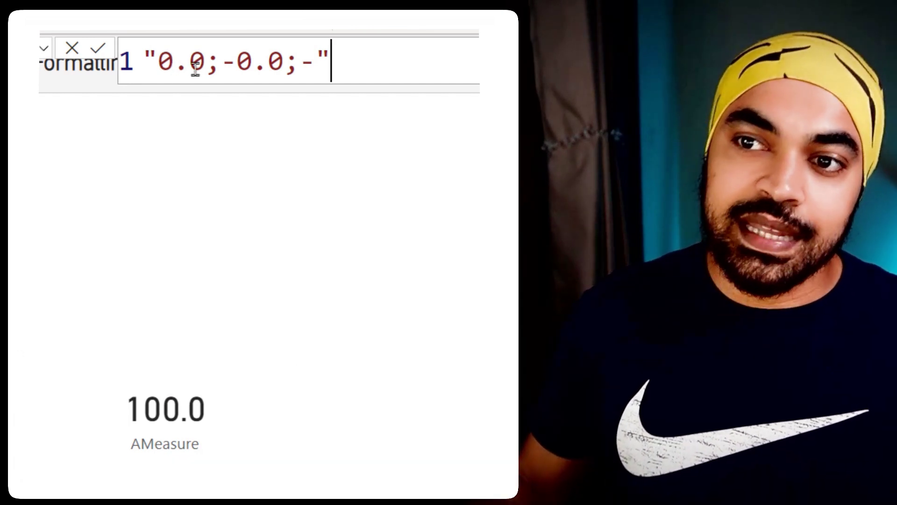
{"action": "left_click_drag", "start_coordinate": [159, 61], "coordinate": [202, 61]}
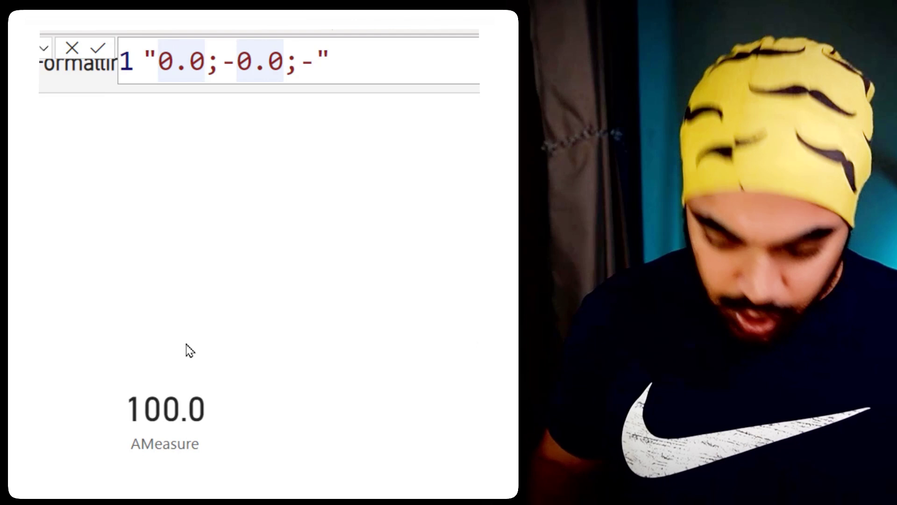
Insert a heavy check mark ✓ emoji after the positive '0.0' section.
{"action": "key", "text": "super+period"}
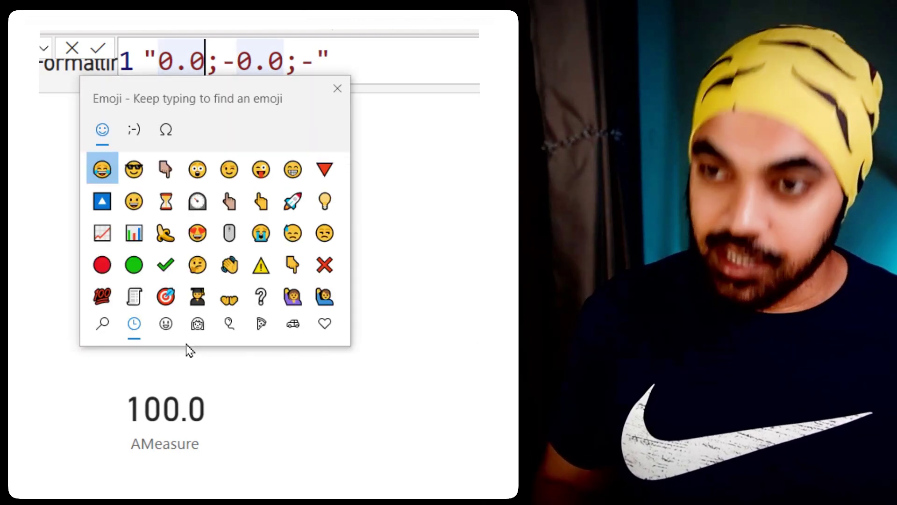
{"action": "key", "text": "Escape"}
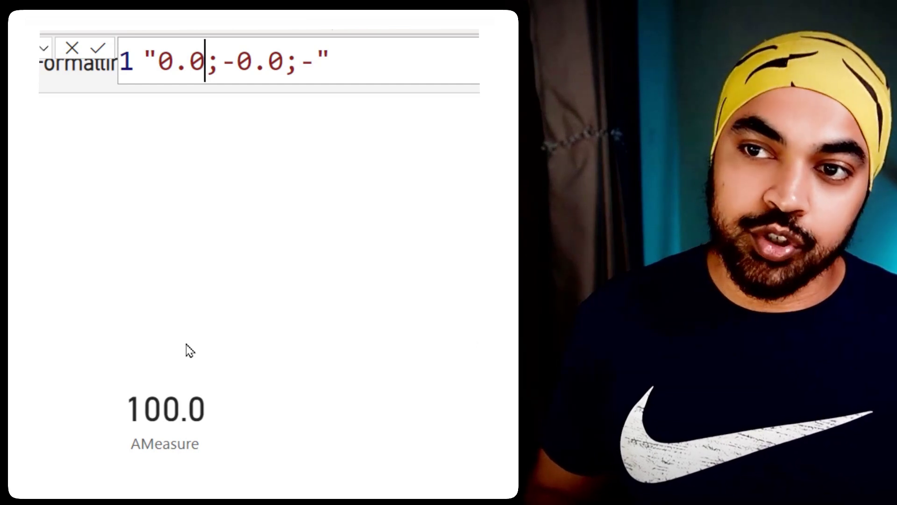
{"action": "key", "text": "super+period"}
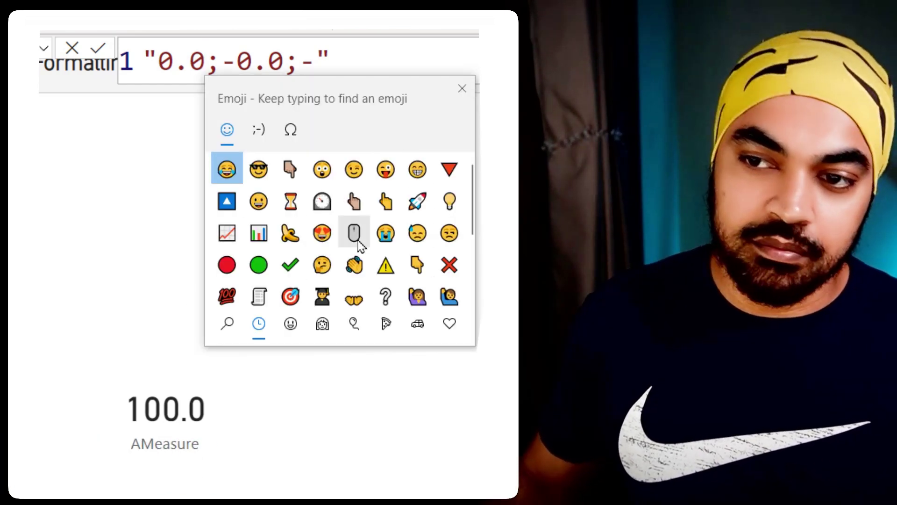
{"action": "scroll", "coordinate": [469, 274], "scroll_direction": "down", "scroll_amount": 3}
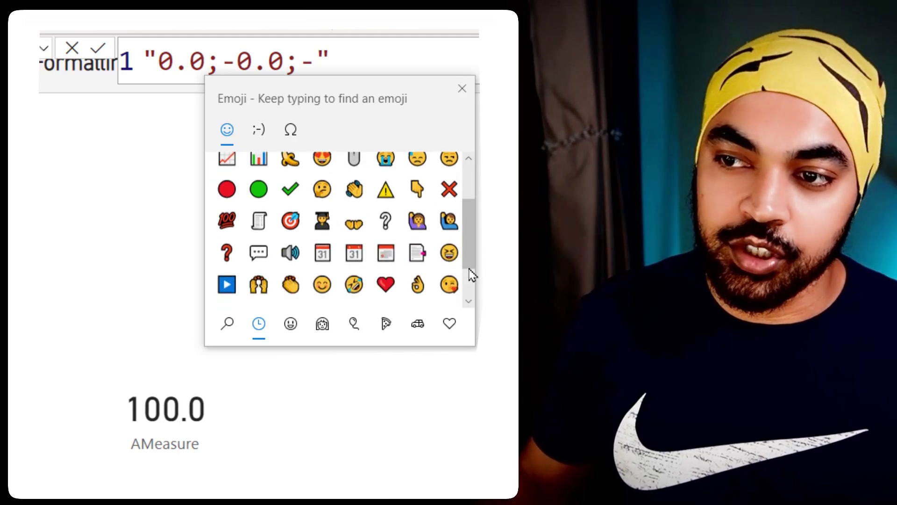
{"action": "scroll", "coordinate": [471, 275], "scroll_direction": "up", "scroll_amount": 4}
{"action": "type", "text": "tick"}
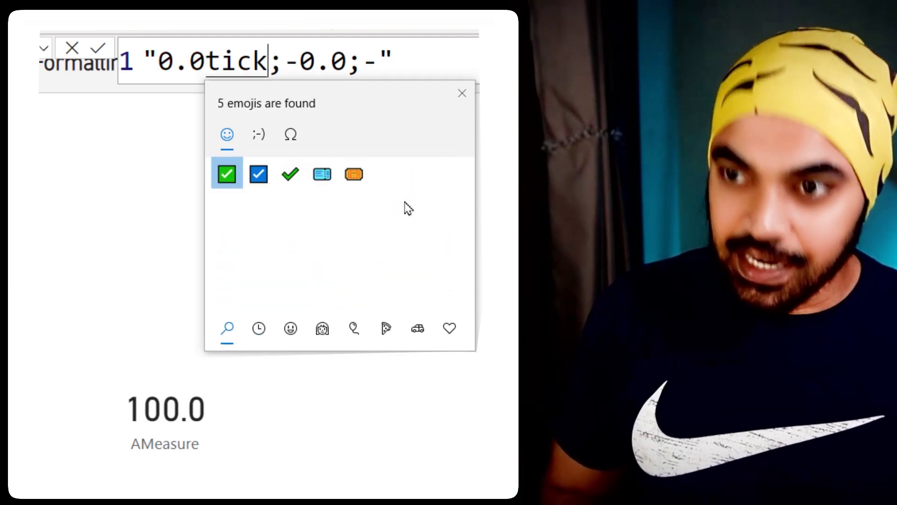
{"action": "left_click", "coordinate": [290, 175]}
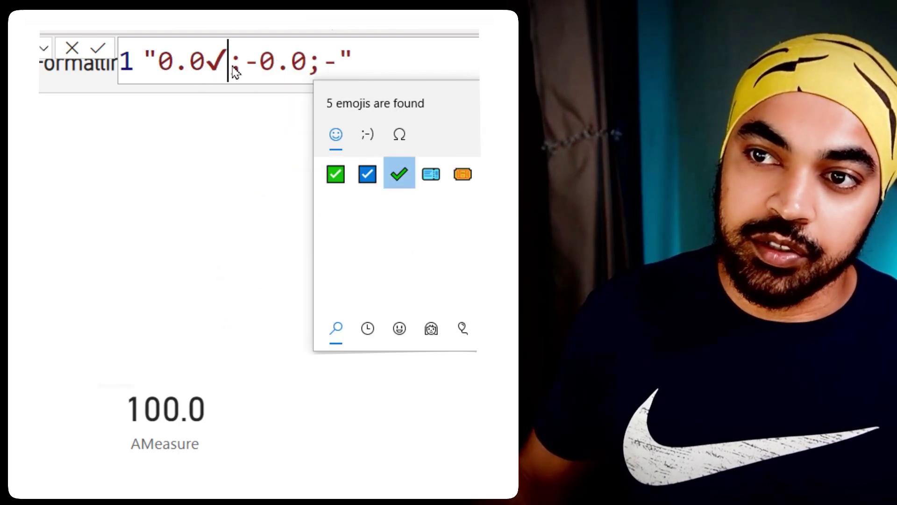
{"action": "left_click", "coordinate": [275, 70]}
Make the negative section '(0.0)❌' and commit the format string '0.0✓;(0.0)❌;-'.
{"action": "double_click", "coordinate": [259, 61]}
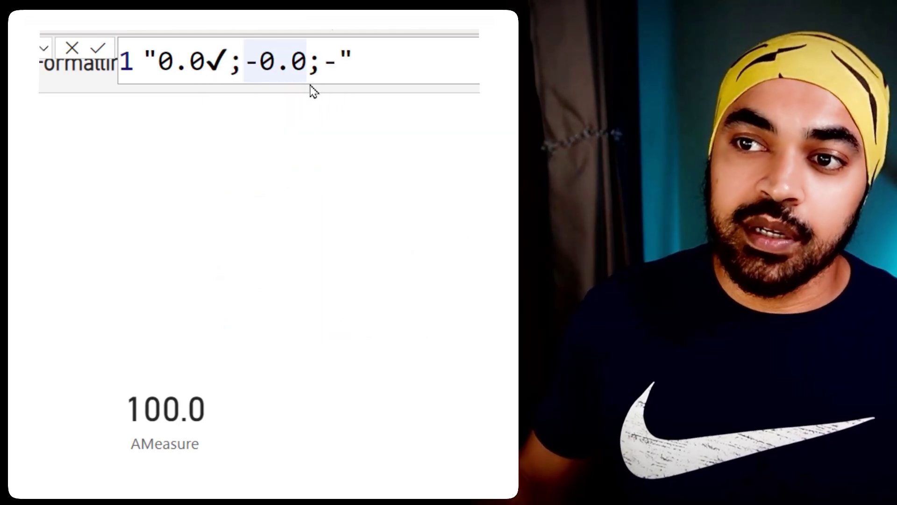
{"action": "key", "text": "BackSpace"}
{"action": "type", "text": "("}
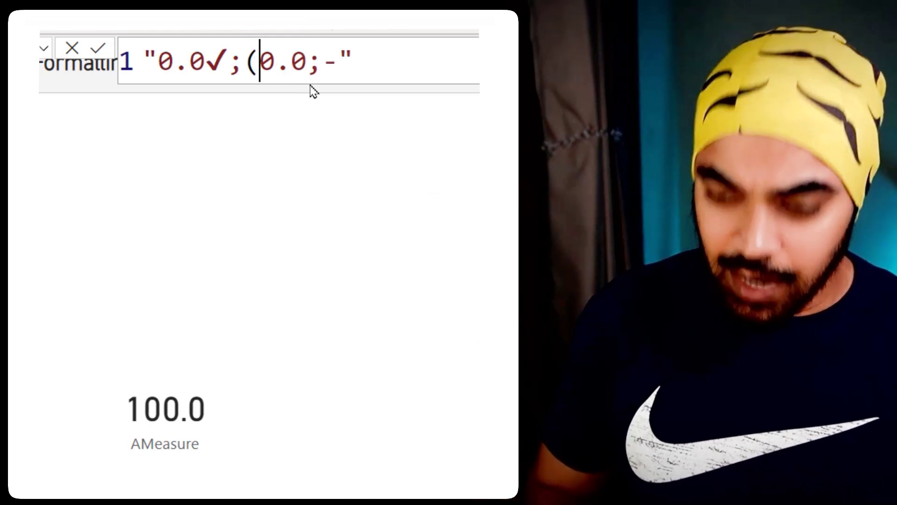
{"action": "key", "text": "shift+Right"}
{"action": "key", "text": "shift+Right"}
{"action": "key", "text": "shift+Right"}
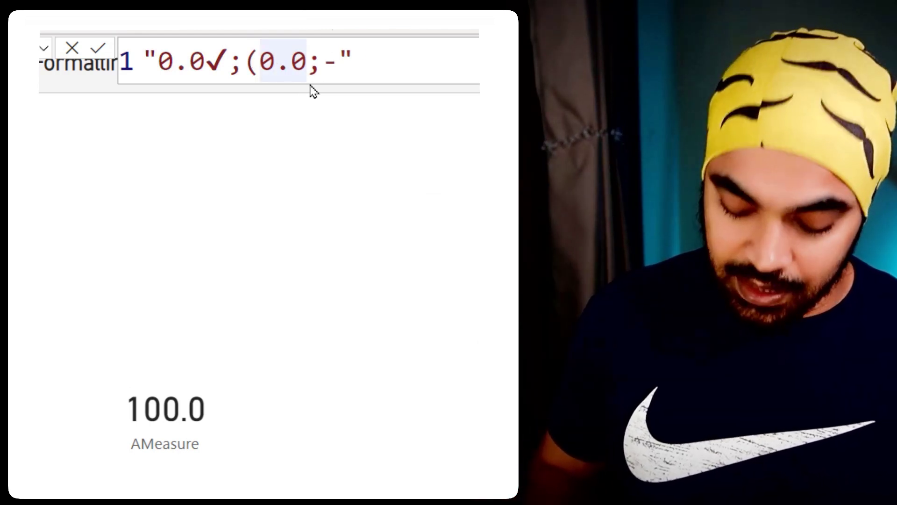
{"action": "type", "text": ")"}
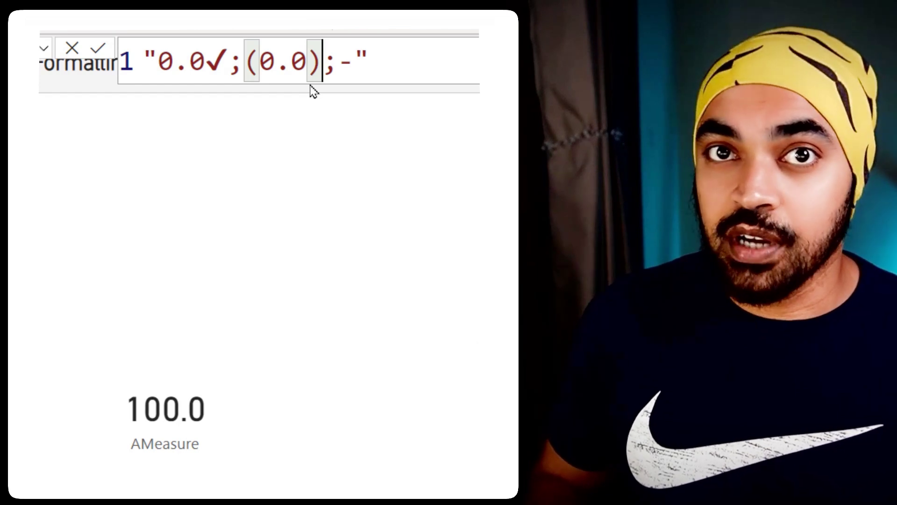
{"action": "key", "text": "super+period"}
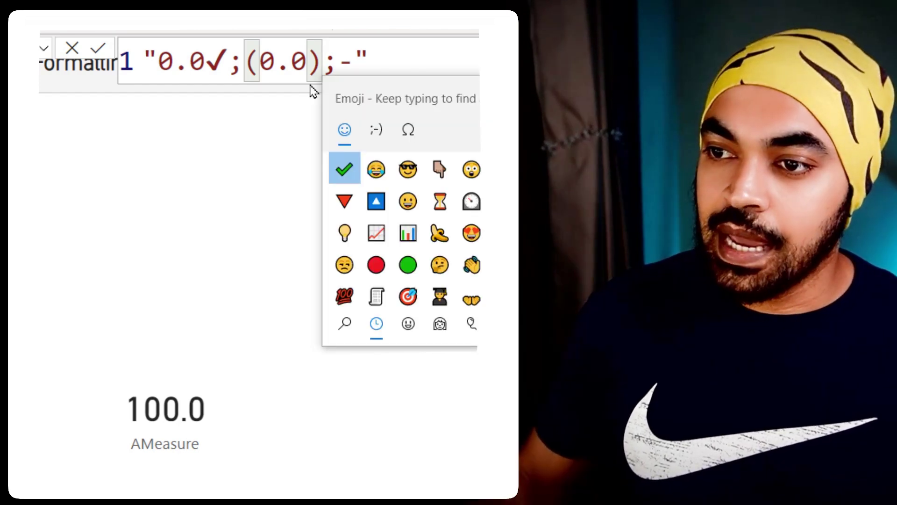
{"action": "type", "text": "cro"}
{"action": "left_click", "coordinate": [470, 240]}
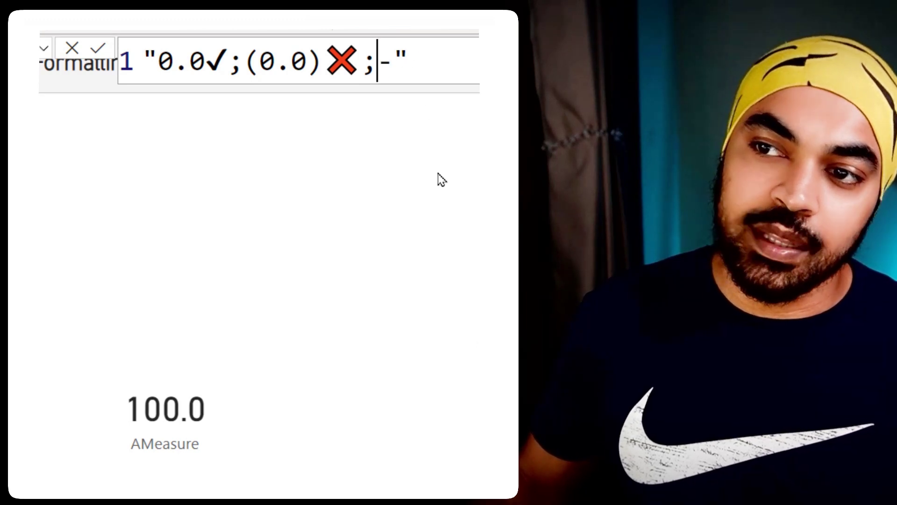
{"action": "left_click", "coordinate": [99, 52]}
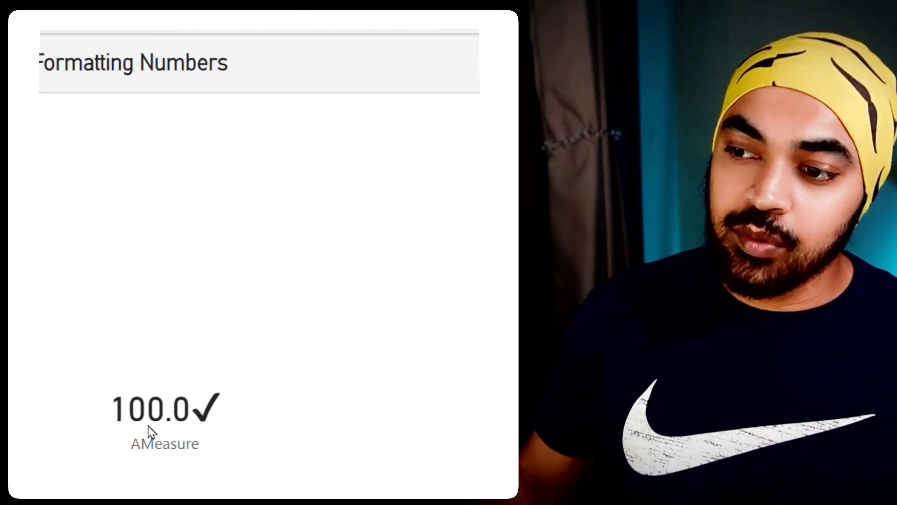
{"action": "left_click", "coordinate": [206, 321]}
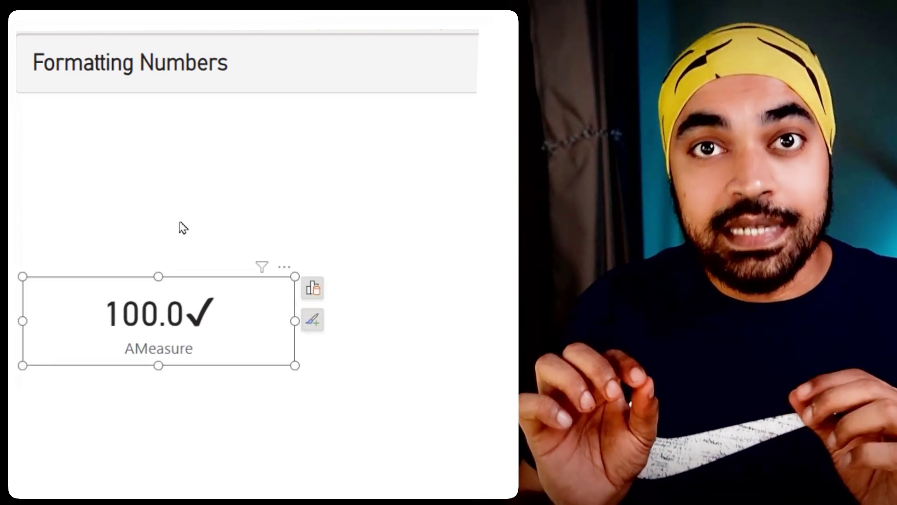
{"action": "mouse_move", "coordinate": [218, 292]}
{"action": "left_mouse_down"}
{"action": "mouse_move", "coordinate": [223, 301]}
{"action": "mouse_move", "coordinate": [248, 274]}
{"action": "left_mouse_up"}
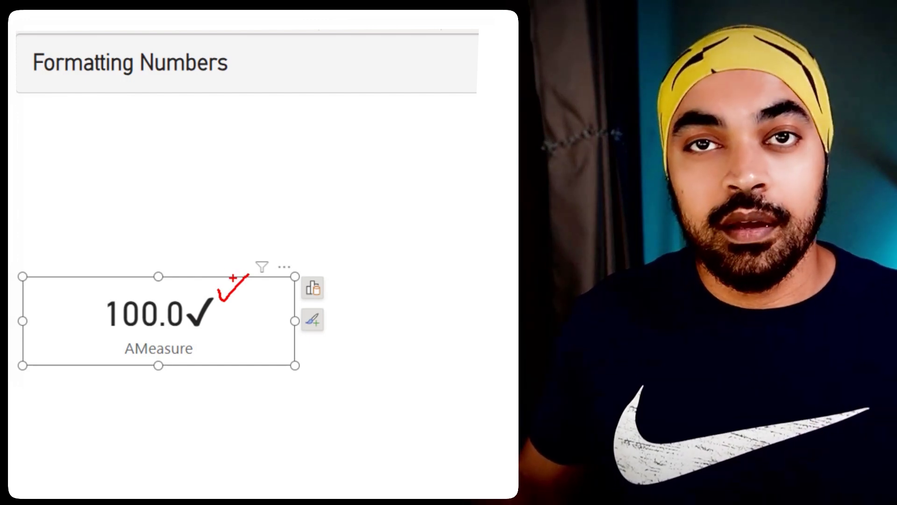
{"action": "key", "text": "Escape"}
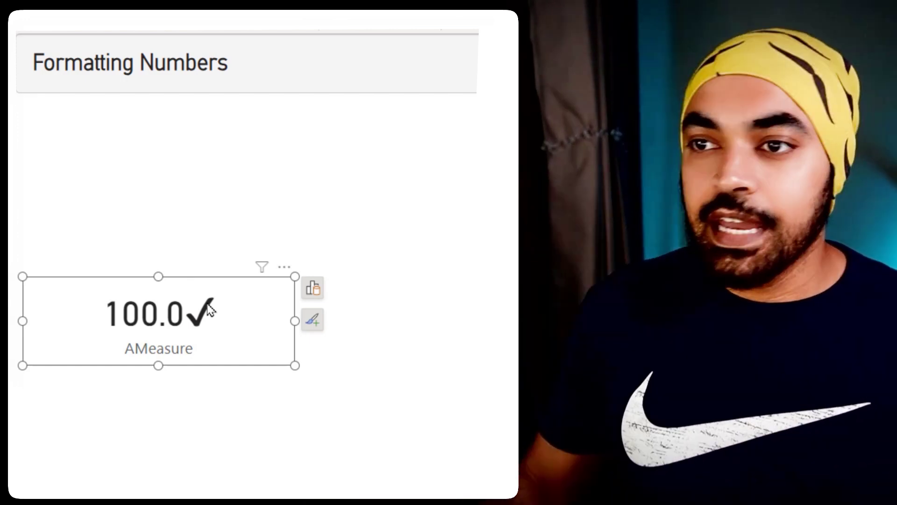
Add a minus before 100 to make AMeasure negative.
{"action": "left_click", "coordinate": [315, 61]}
{"action": "type", "text": "-100"}
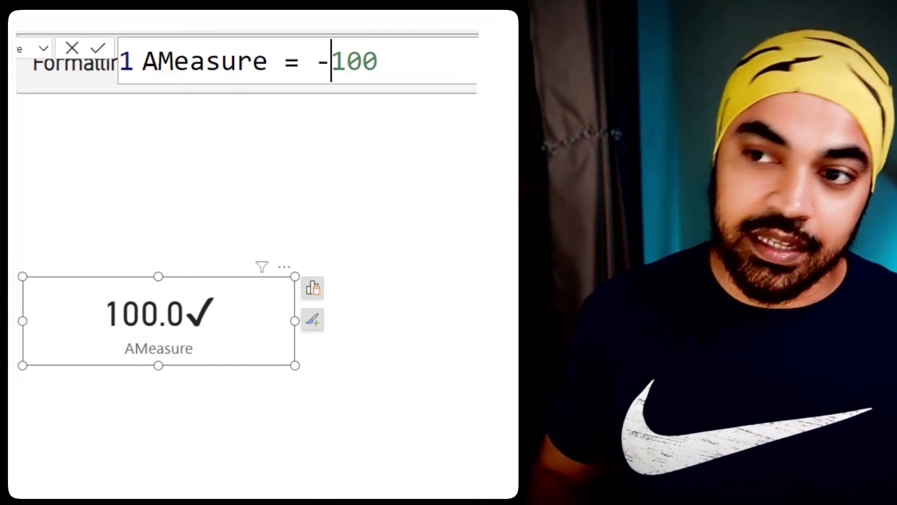
{"action": "key", "text": "Return"}
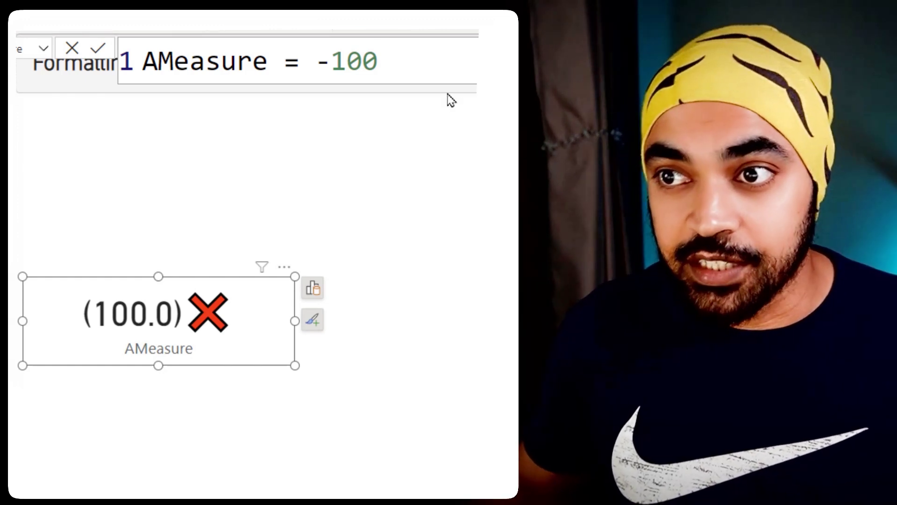
Replace 100 with 0 so AMeasure equals -0 and the card shows a dash.
{"action": "left_click_drag", "start_coordinate": [331, 61], "coordinate": [378, 61]}
{"action": "key", "text": "BackSpace"}
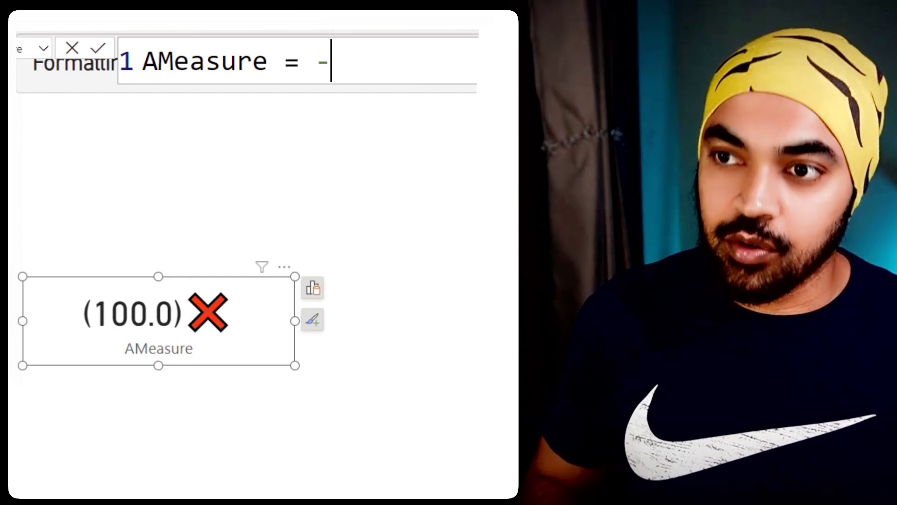
{"action": "type", "text": "0"}
{"action": "key", "text": "Return"}
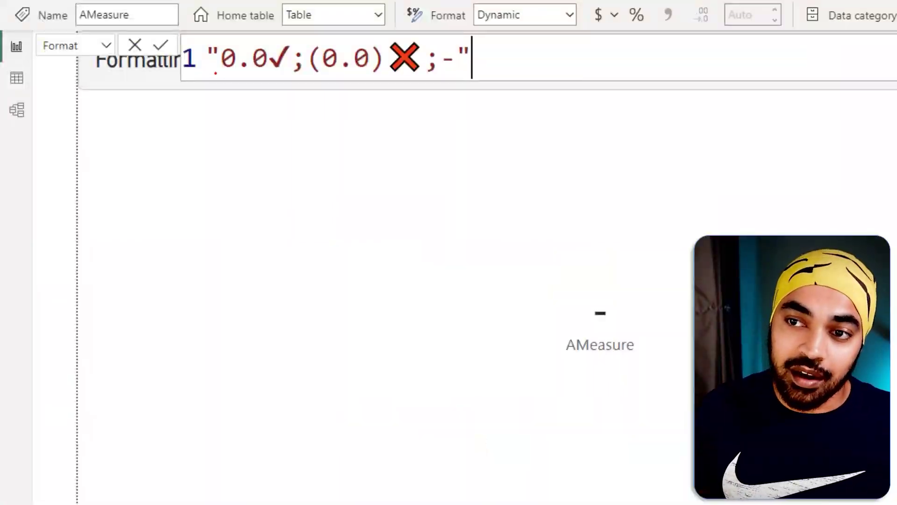
Highlight the 'Random Value = -1000' formula in the formula bar, then cancel editing.
{"action": "mouse_move", "coordinate": [216, 73]}
{"action": "left_mouse_down"}
{"action": "mouse_move", "coordinate": [254, 92]}
{"action": "mouse_move", "coordinate": [427, 91]}
{"action": "left_mouse_up"}
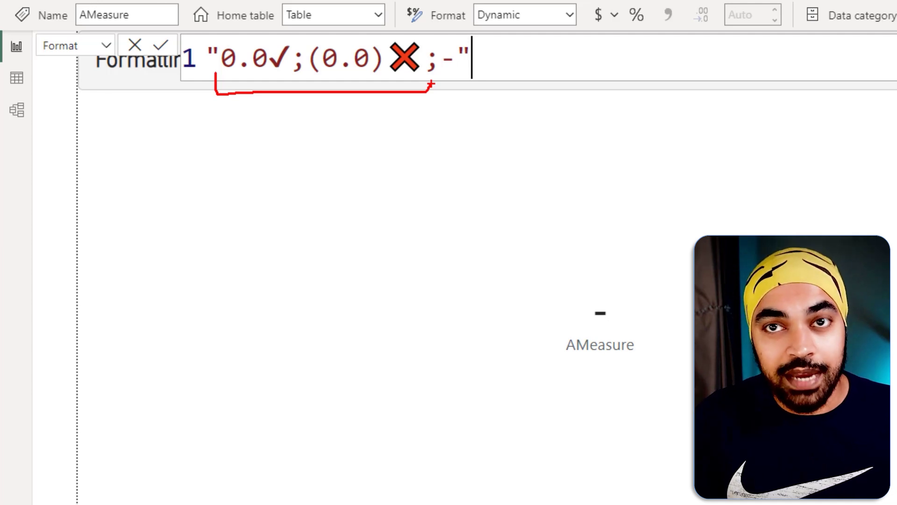
{"action": "key", "text": "Escape"}
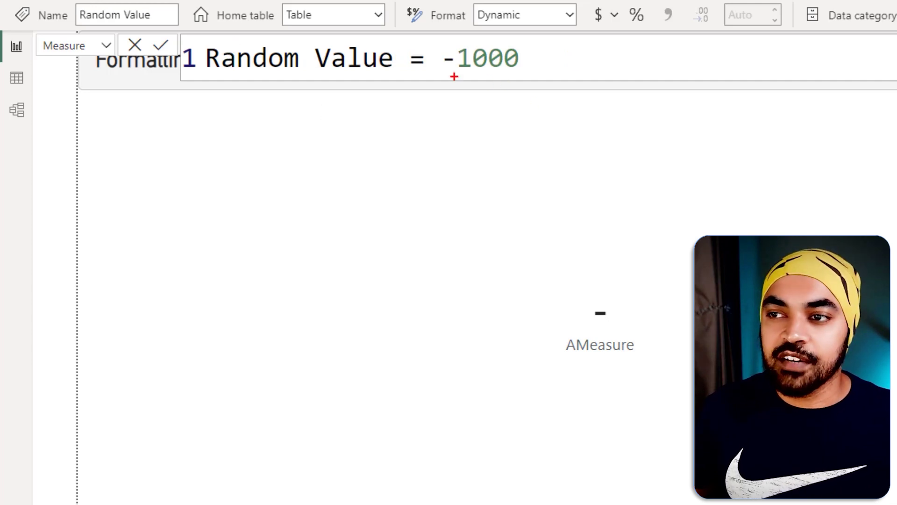
Select the Random Value table visual showing -1,000.0 for EmptyCol rows A–E.
{"action": "left_click_drag", "start_coordinate": [445, 73], "coordinate": [520, 79]}
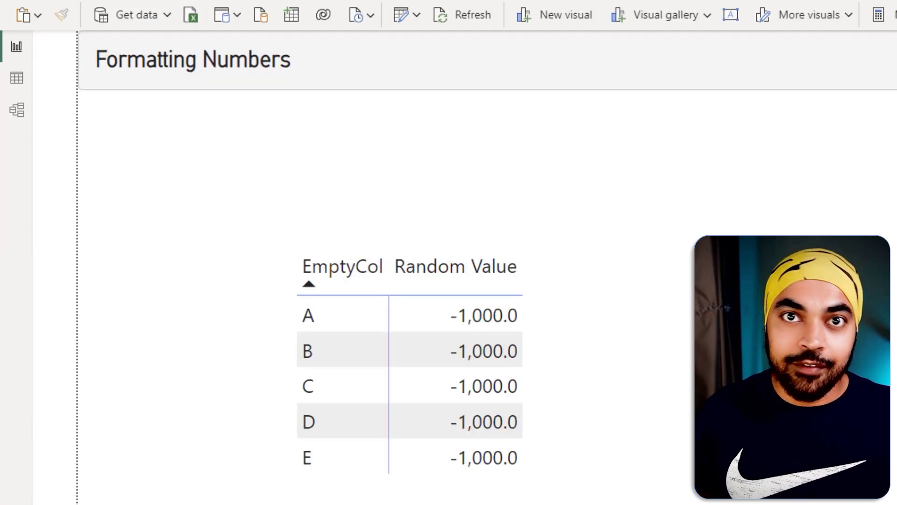
{"action": "left_click", "coordinate": [500, 346]}
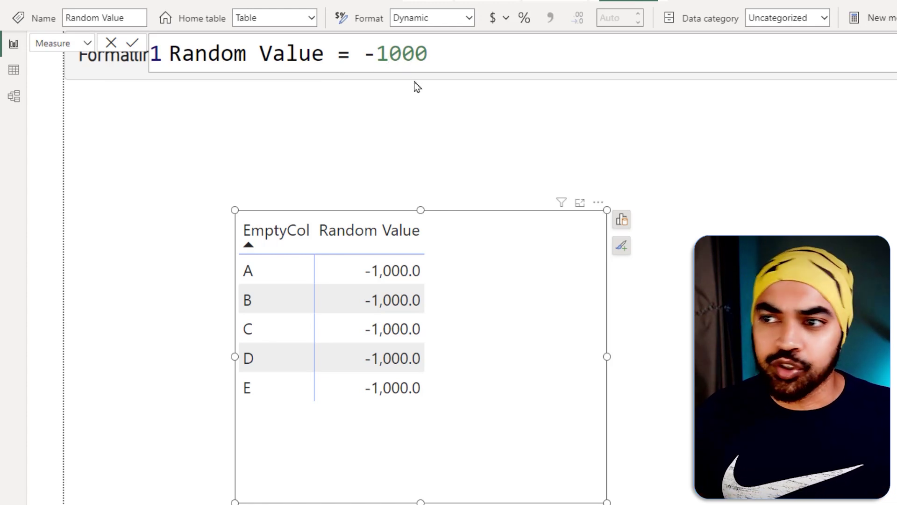
{"action": "mouse_move", "coordinate": [333, 255]}
{"action": "left_mouse_down"}
{"action": "mouse_move", "coordinate": [376, 282]}
{"action": "mouse_move", "coordinate": [421, 353]}
{"action": "mouse_move", "coordinate": [427, 399]}
{"action": "left_mouse_up"}
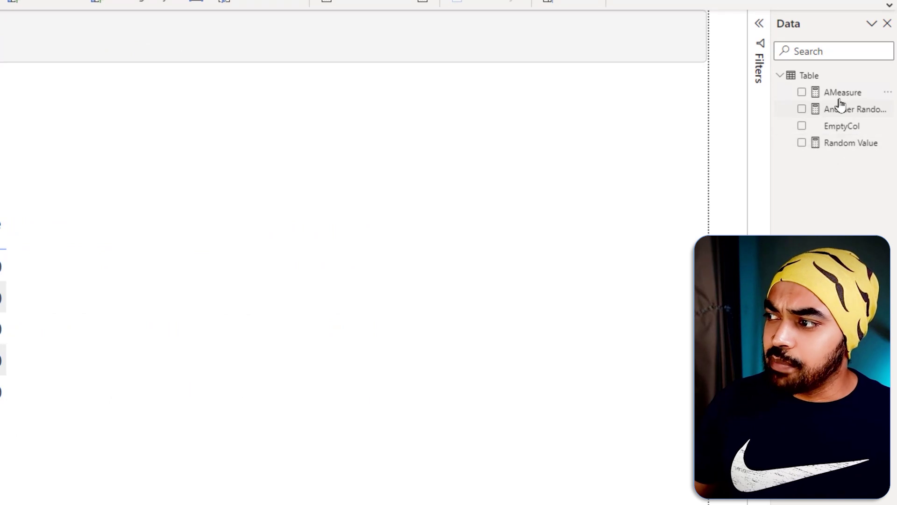
Drop Random Value onto the canvas as a card, then resize it and place it beside the table.
{"action": "left_click_drag", "start_coordinate": [839, 147], "coordinate": [354, 273]}
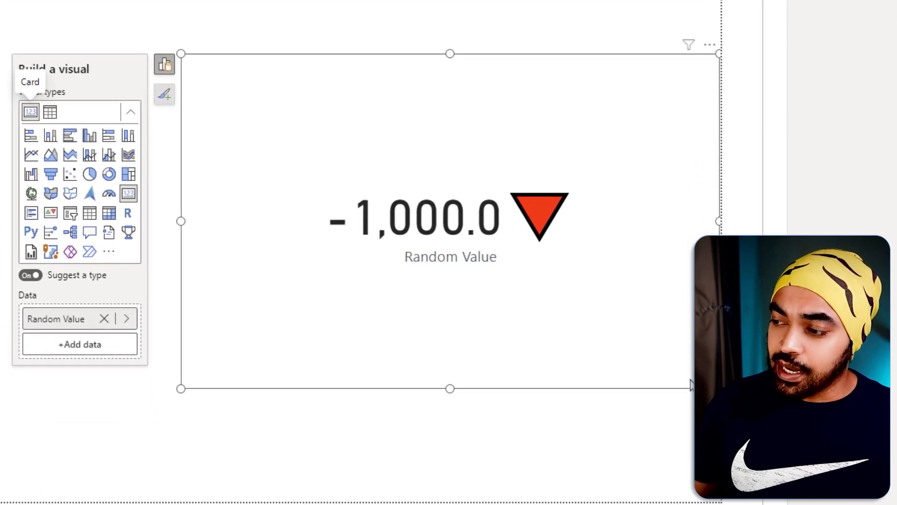
{"action": "left_click_drag", "start_coordinate": [703, 504], "coordinate": [416, 384]}
{"action": "left_click_drag", "start_coordinate": [406, 241], "coordinate": [495, 194]}
{"action": "left_click_drag", "start_coordinate": [400, 163], "coordinate": [360, 126]}
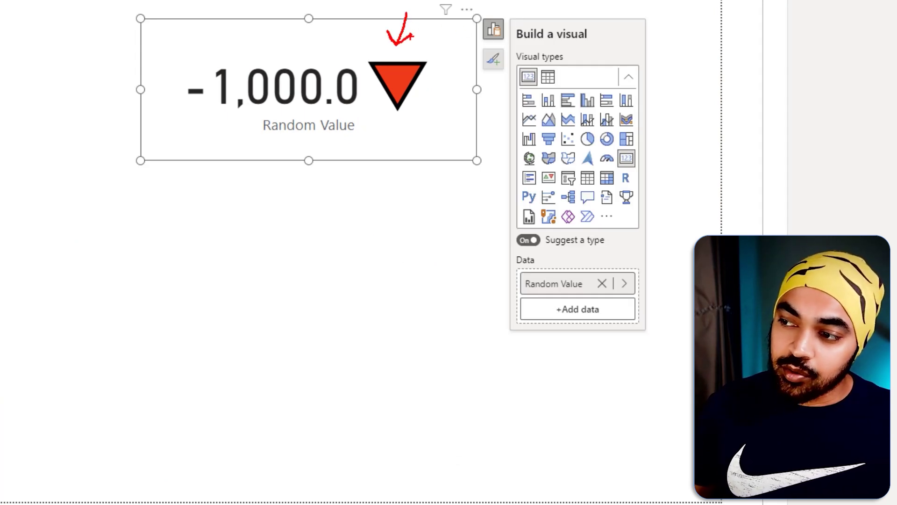
{"action": "left_click_drag", "start_coordinate": [192, 118], "coordinate": [294, 120]}
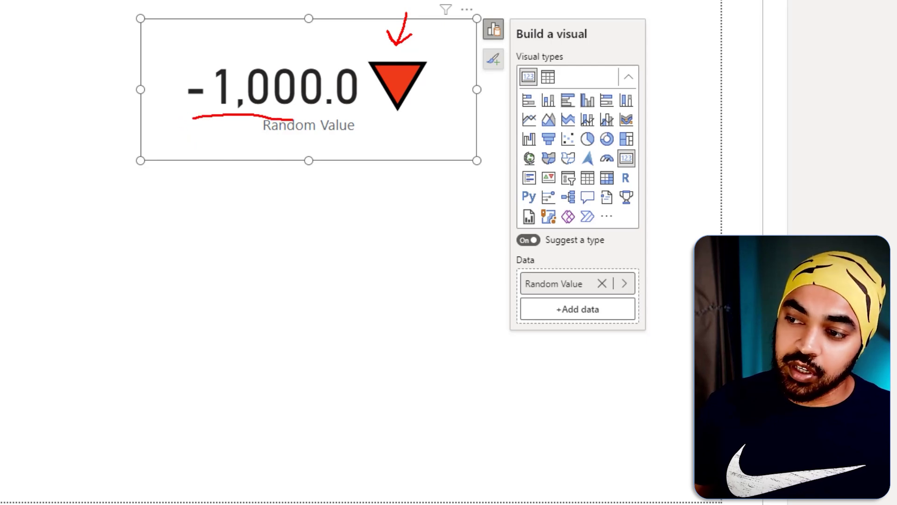
{"action": "key", "text": "Escape"}
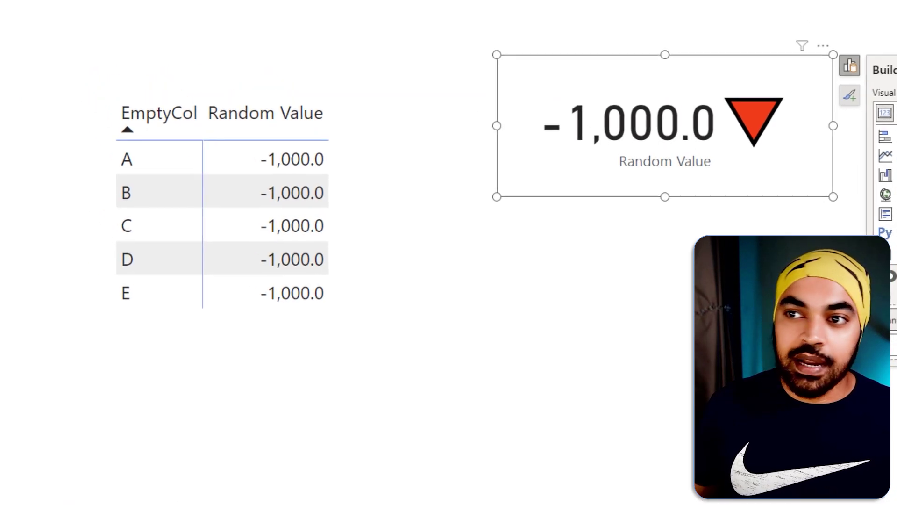
Show Random Value's format string: an IF on ISINSCOPE('Table'[EmptyCol]) choosing between two FORMAT strings.
{"action": "left_click_drag", "start_coordinate": [384, 65], "coordinate": [462, 61]}
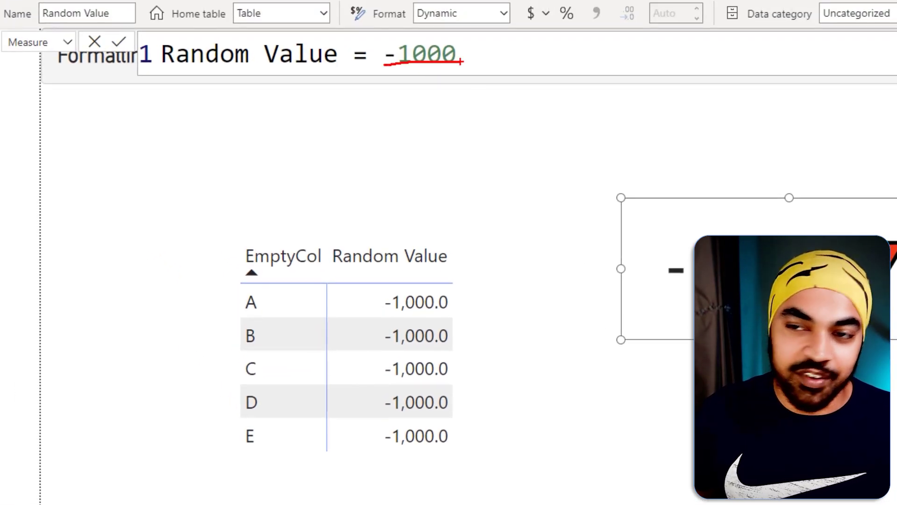
{"action": "key", "text": "Escape"}
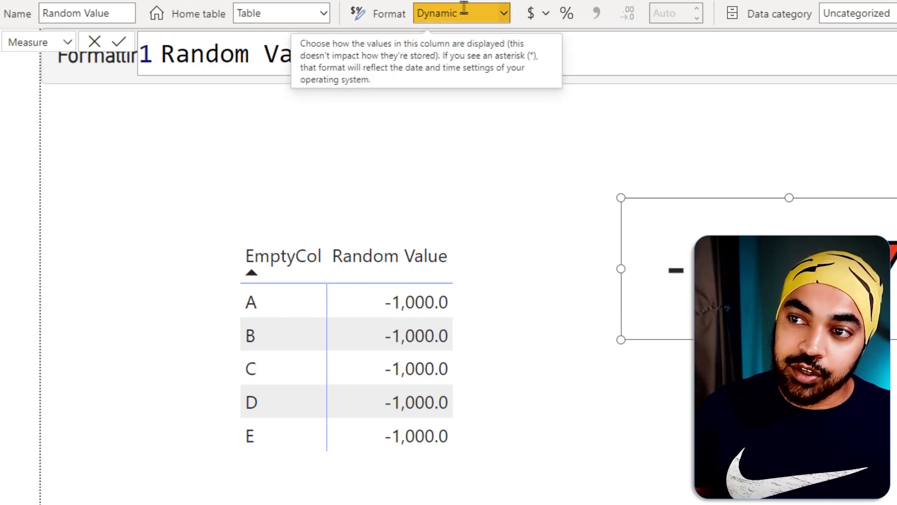
{"action": "left_click", "coordinate": [24, 44]}
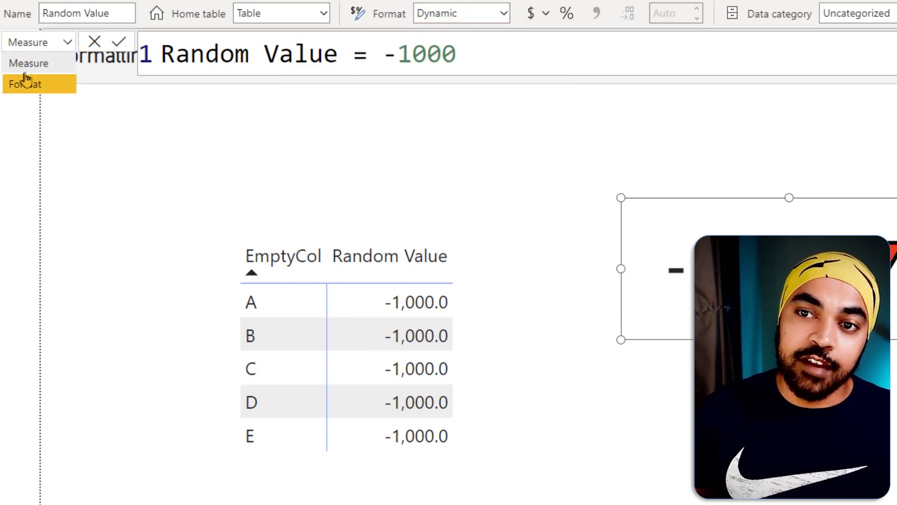
{"action": "left_click", "coordinate": [47, 87]}
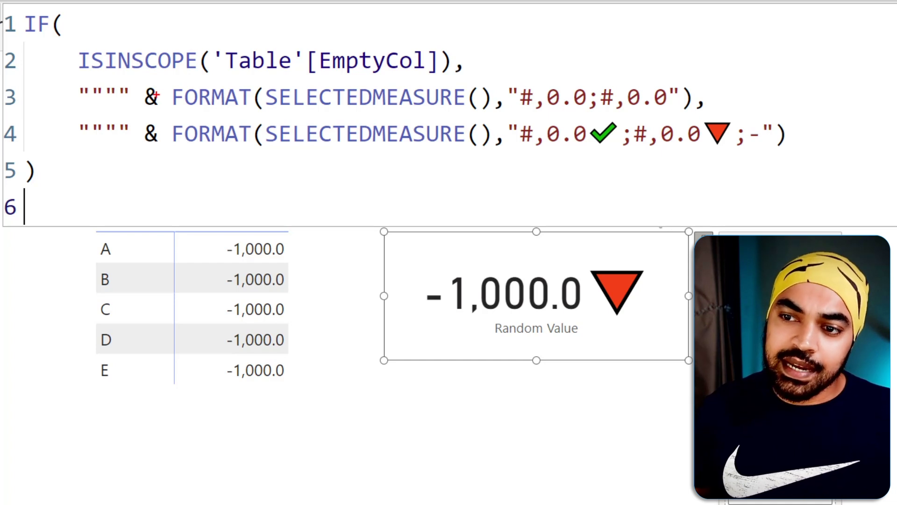
{"action": "left_click_drag", "start_coordinate": [87, 78], "coordinate": [144, 80]}
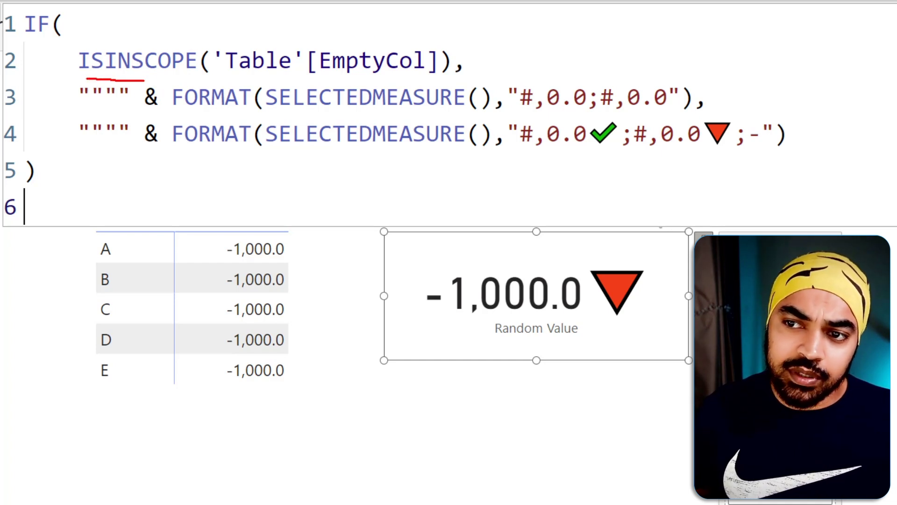
{"action": "left_click_drag", "start_coordinate": [326, 78], "coordinate": [405, 79]}
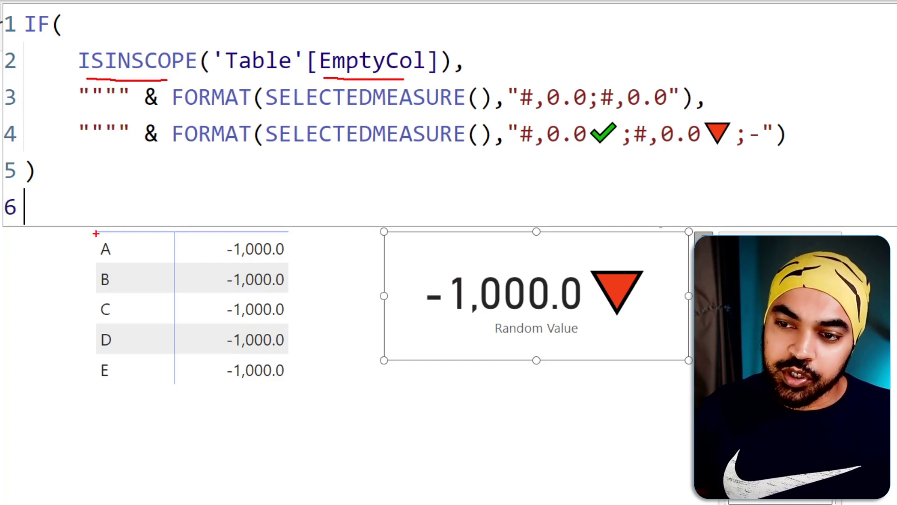
{"action": "mouse_move", "coordinate": [96, 233]}
{"action": "left_mouse_down"}
{"action": "mouse_move", "coordinate": [90, 352]}
{"action": "mouse_move", "coordinate": [110, 369]}
{"action": "mouse_move", "coordinate": [125, 337]}
{"action": "mouse_move", "coordinate": [105, 243]}
{"action": "left_mouse_up"}
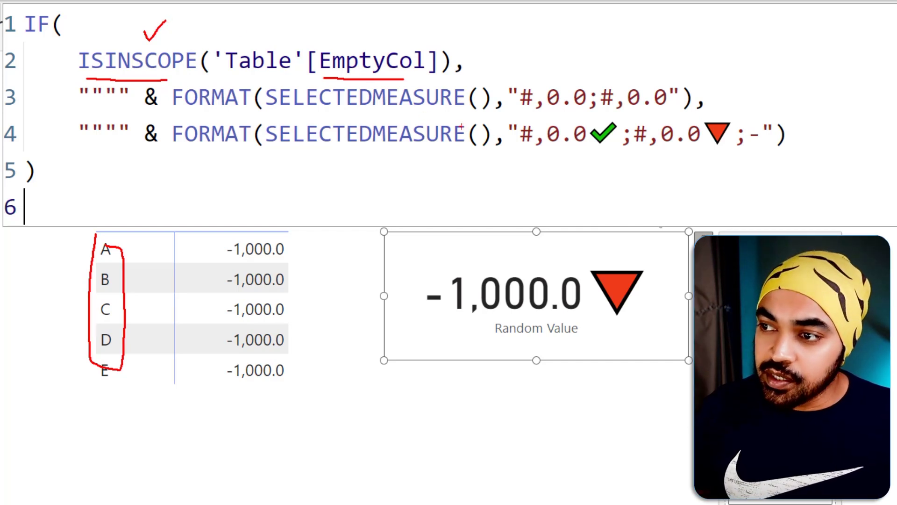
{"action": "left_click_drag", "start_coordinate": [514, 112], "coordinate": [566, 112]}
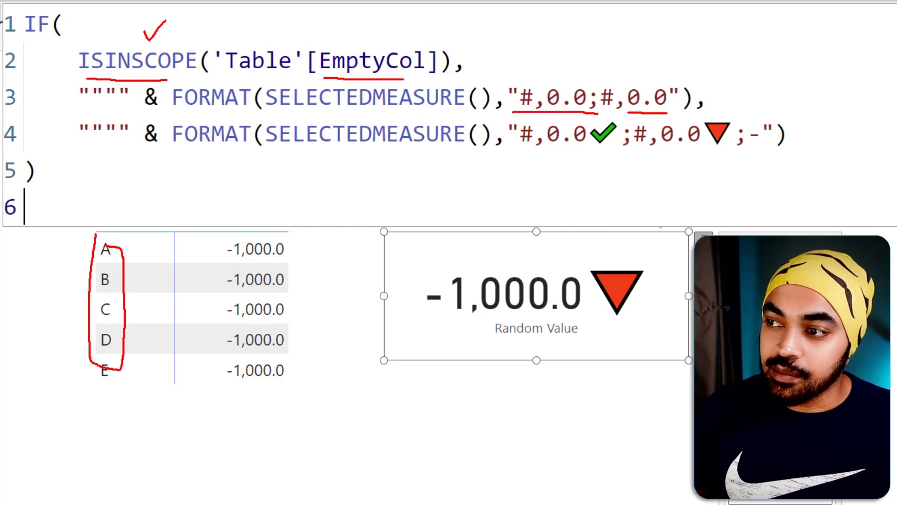
{"action": "left_click_drag", "start_coordinate": [304, 117], "coordinate": [363, 113]}
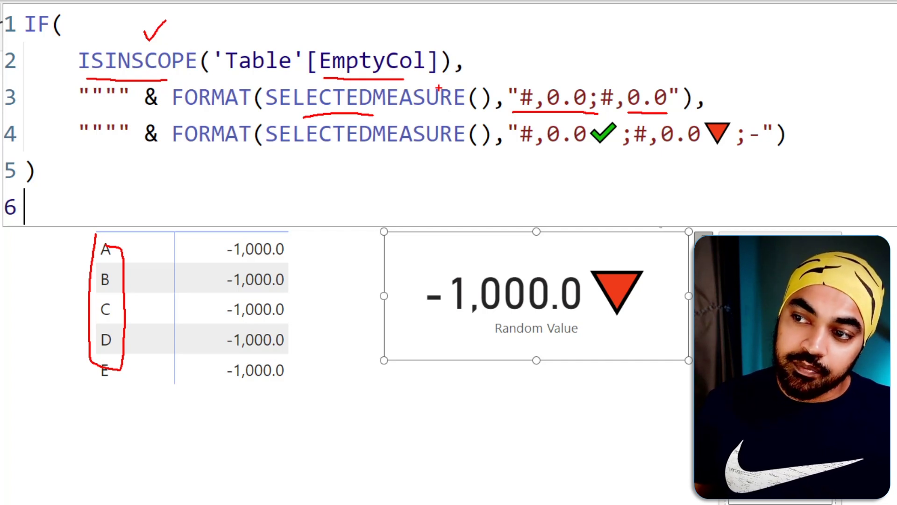
{"action": "mouse_move", "coordinate": [454, 88]}
{"action": "left_mouse_down"}
{"action": "mouse_move", "coordinate": [485, 69]}
{"action": "mouse_move", "coordinate": [532, 64]}
{"action": "left_mouse_up"}
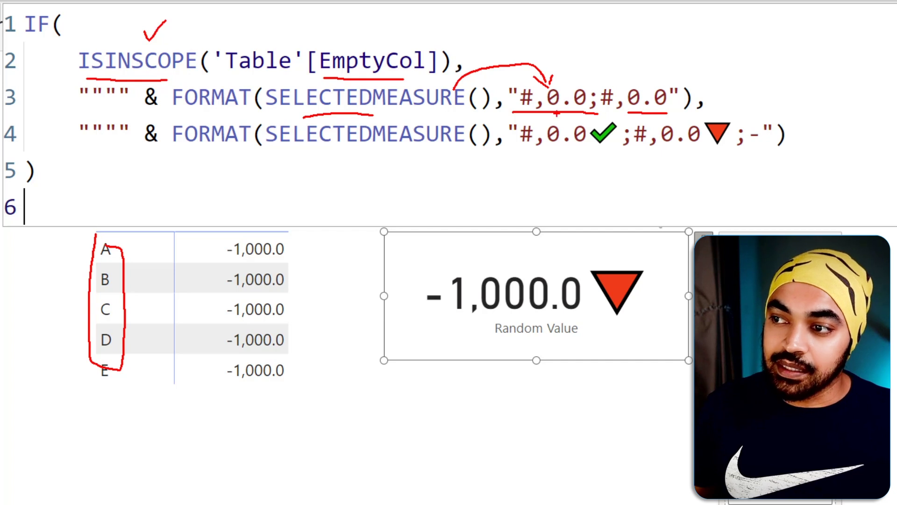
{"action": "key", "text": "Escape"}
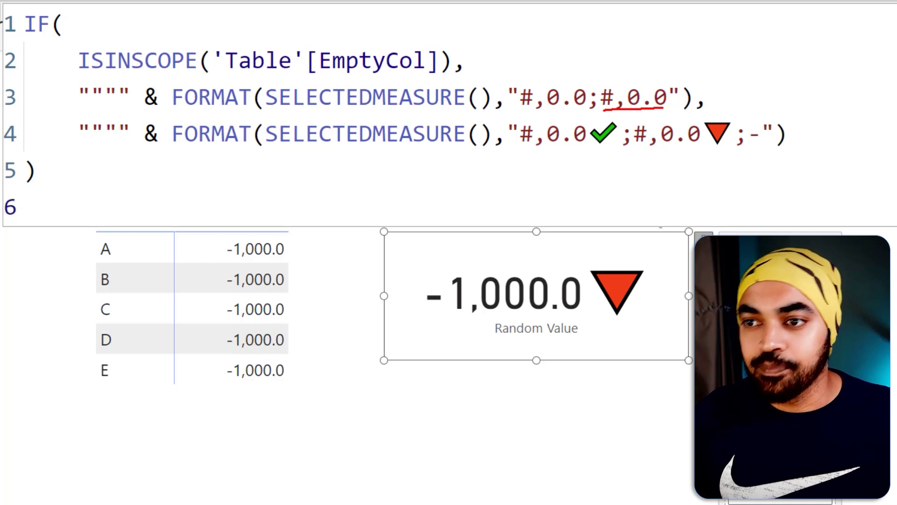
{"action": "key", "text": "Escape"}
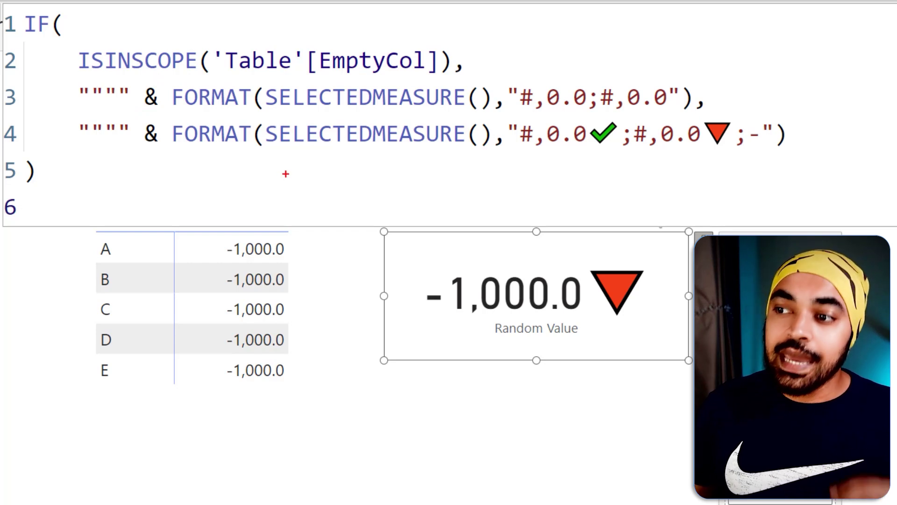
{"action": "left_click_drag", "start_coordinate": [287, 154], "coordinate": [426, 155]}
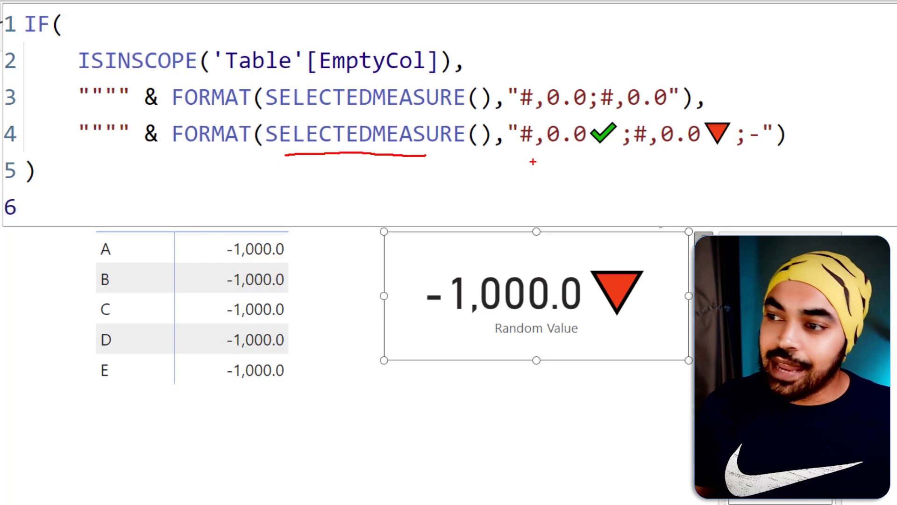
{"action": "mouse_move", "coordinate": [525, 153]}
{"action": "left_mouse_down"}
{"action": "mouse_move", "coordinate": [587, 150]}
{"action": "mouse_move", "coordinate": [629, 180]}
{"action": "left_mouse_up"}
{"action": "mouse_move", "coordinate": [620, 168]}
{"action": "left_mouse_down"}
{"action": "mouse_move", "coordinate": [625, 158]}
{"action": "mouse_move", "coordinate": [635, 173]}
{"action": "mouse_move", "coordinate": [700, 152]}
{"action": "mouse_move", "coordinate": [734, 155]}
{"action": "mouse_move", "coordinate": [743, 180]}
{"action": "left_mouse_up"}
{"action": "mouse_move", "coordinate": [735, 169]}
{"action": "left_mouse_down"}
{"action": "mouse_move", "coordinate": [742, 159]}
{"action": "mouse_move", "coordinate": [763, 176]}
{"action": "left_mouse_up"}
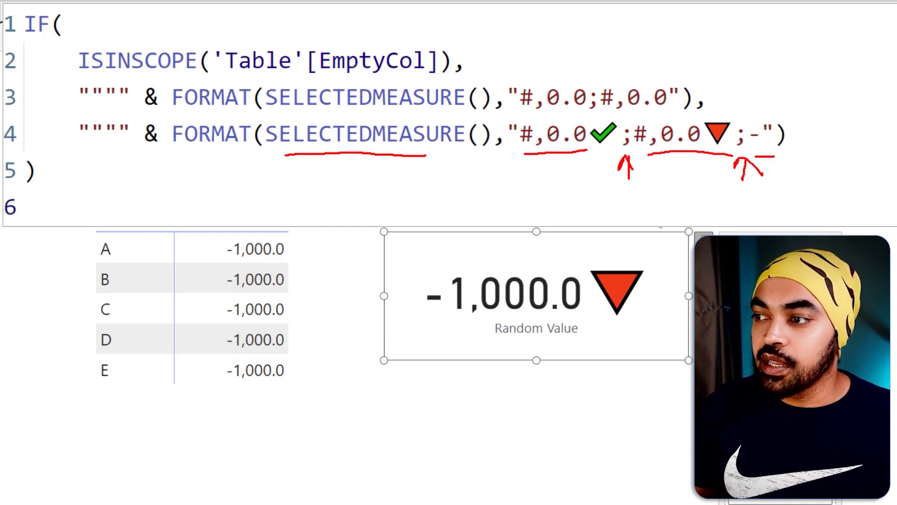
{"action": "key", "text": "Escape"}
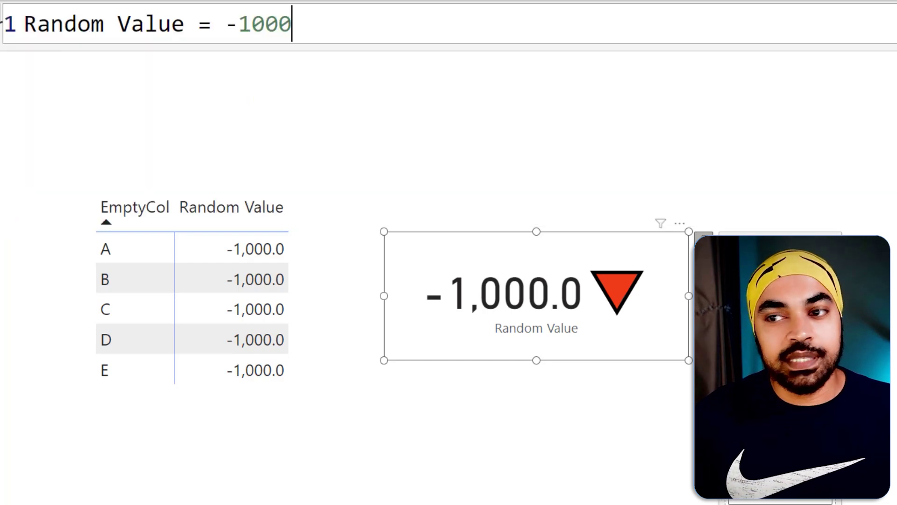
Remove the minus sign so Random Value becomes a positive 1000.
{"action": "key", "text": "Left"}
{"action": "key", "text": "Left"}
{"action": "key", "text": "Left"}
{"action": "key", "text": "Left"}
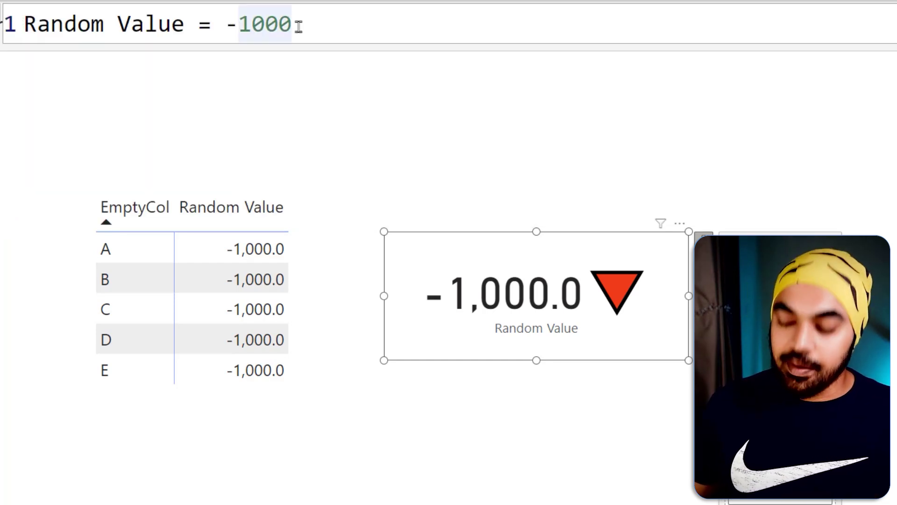
{"action": "key", "text": "BackSpace"}
{"action": "key", "text": "Return"}
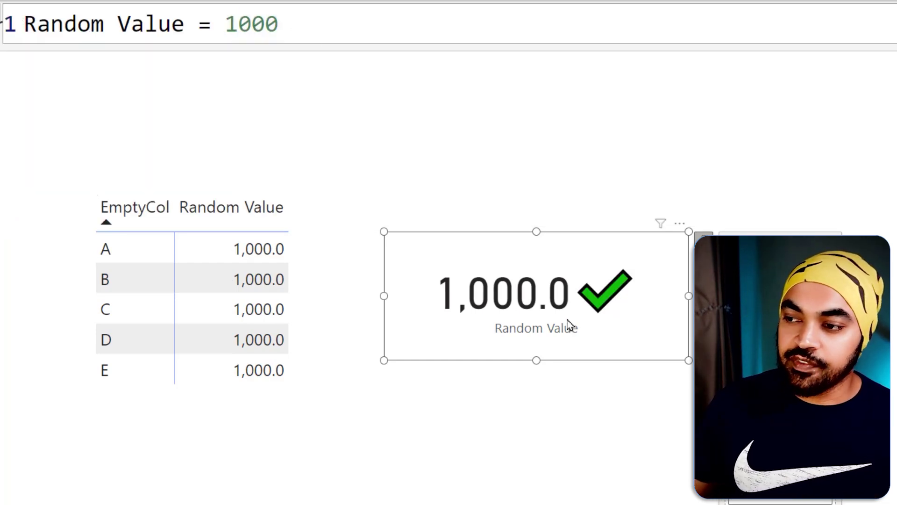
Replace 1000 with 0, so table rows read 0.0 and the card shows a dash.
{"action": "left_click_drag", "start_coordinate": [222, 25], "coordinate": [353, 28]}
{"action": "type", "text": "0"}
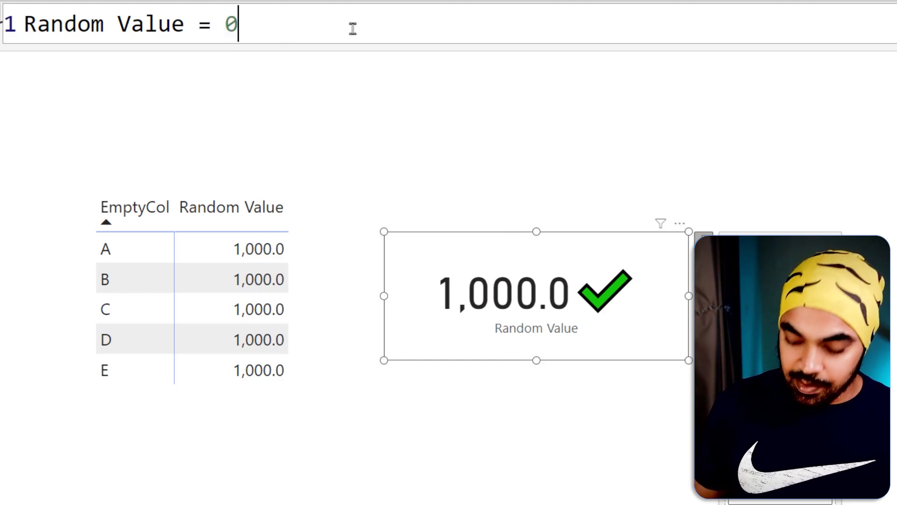
{"action": "key", "text": "Return"}
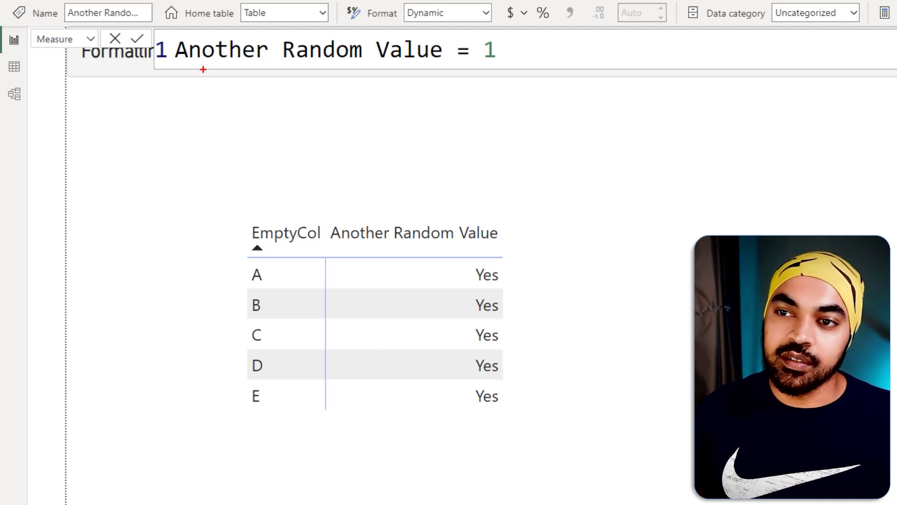
Display Another Random Value's Yes/No format string, where 1 means Yes and 0 means No.
{"action": "left_click_drag", "start_coordinate": [311, 63], "coordinate": [372, 65]}
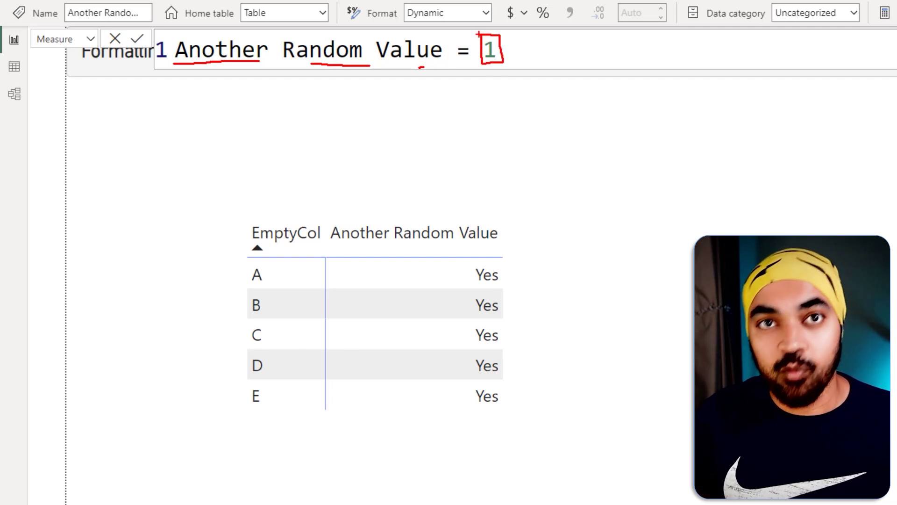
{"action": "key", "text": "Escape"}
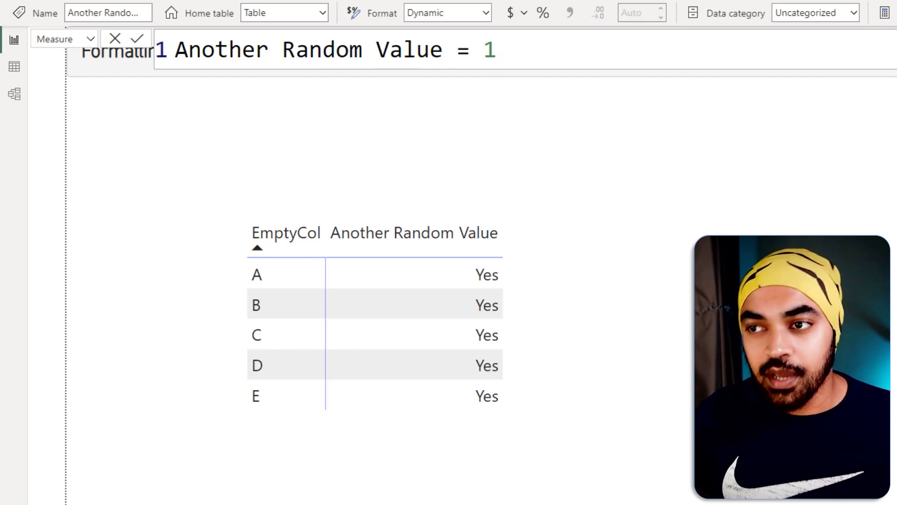
{"action": "left_click", "coordinate": [54, 42]}
{"action": "left_click", "coordinate": [64, 77]}
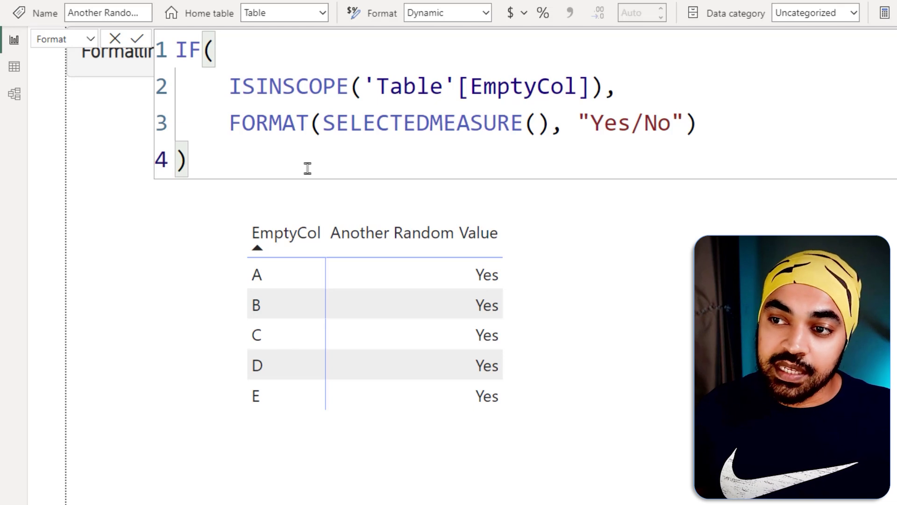
{"action": "key", "text": "ctrl+2"}
{"action": "left_click_drag", "start_coordinate": [239, 138], "coordinate": [259, 139]}
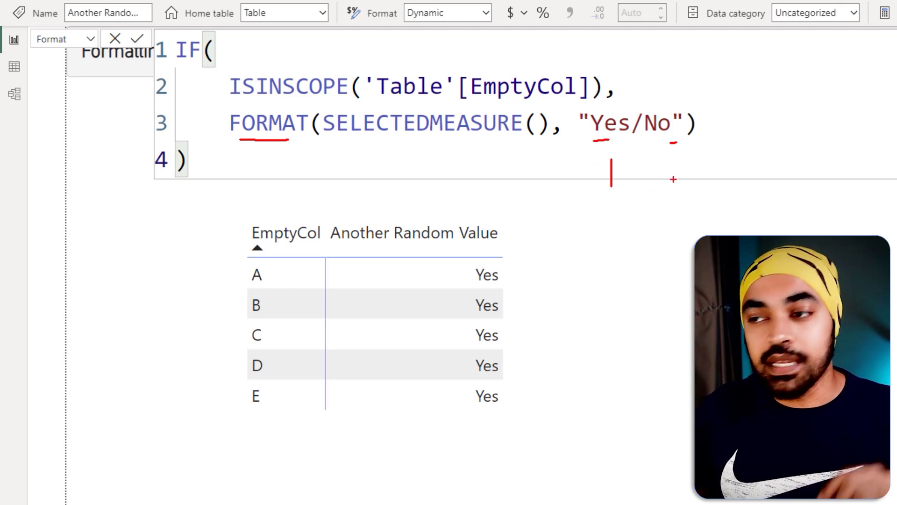
{"action": "mouse_move", "coordinate": [673, 179]}
{"action": "left_mouse_down"}
{"action": "mouse_move", "coordinate": [678, 189]}
{"action": "mouse_move", "coordinate": [645, 164]}
{"action": "left_mouse_up"}
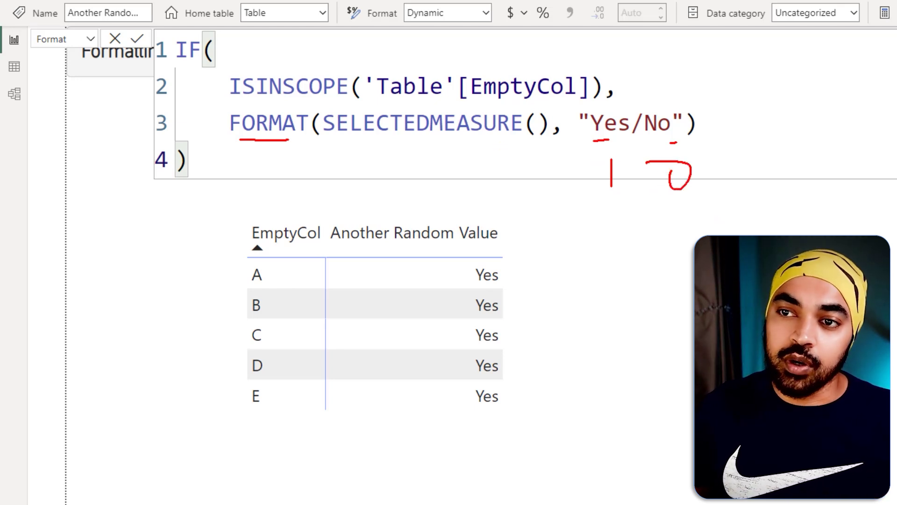
{"action": "key", "text": "Escape"}
Set Another Random Value to 0 so the table shows No, then to 10 for Yes.
{"action": "left_click", "coordinate": [83, 41]}
{"action": "left_click", "coordinate": [70, 59]}
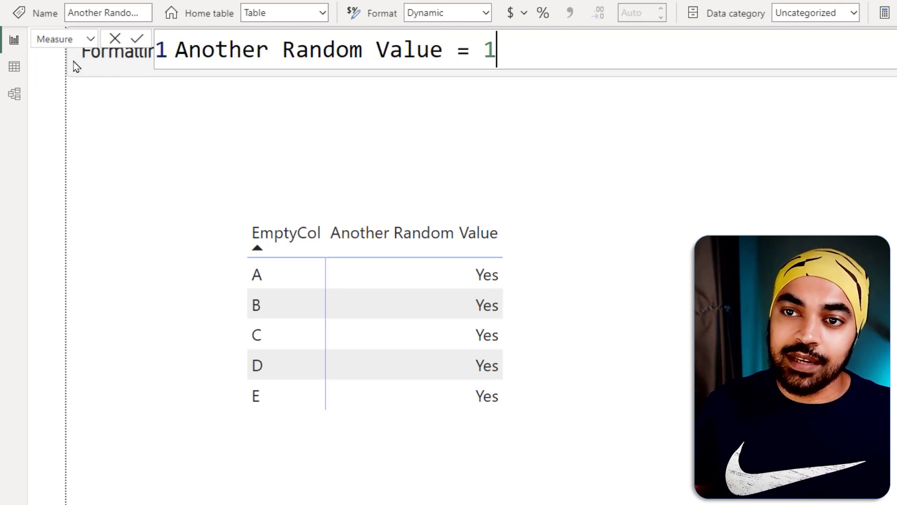
{"action": "key", "text": "BackSpace"}
{"action": "type", "text": "0"}
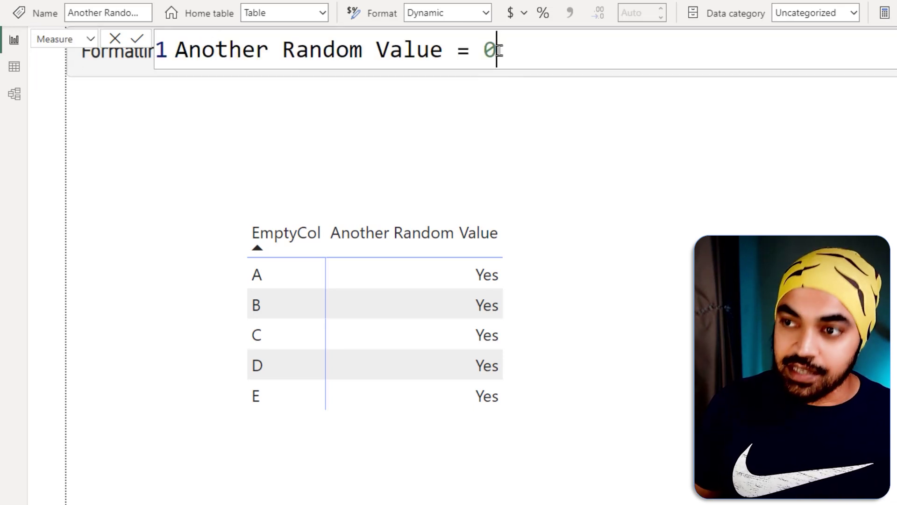
{"action": "key", "text": "Return"}
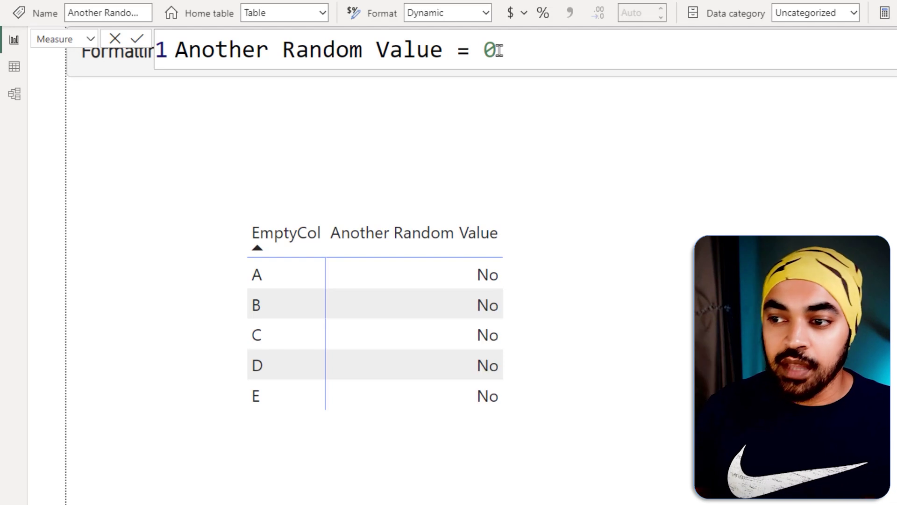
{"action": "key", "text": "BackSpace"}
{"action": "type", "text": "10"}
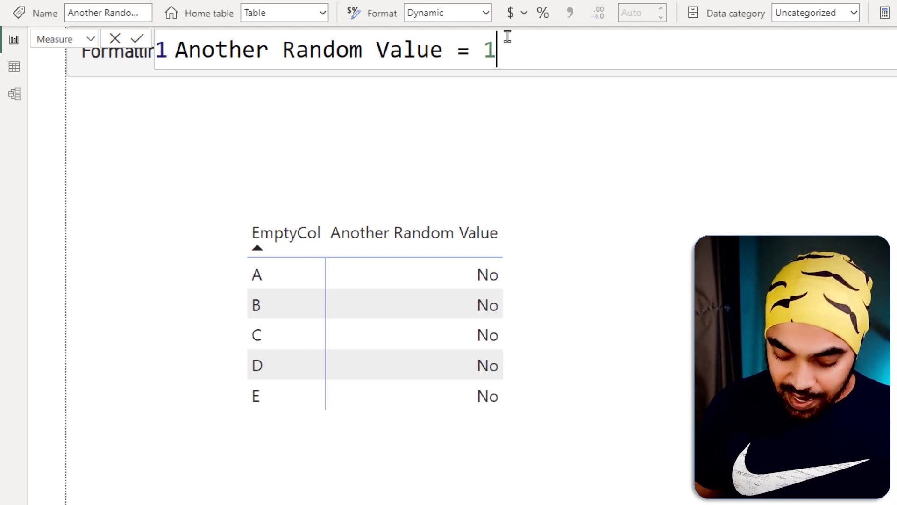
{"action": "key", "text": "Return"}
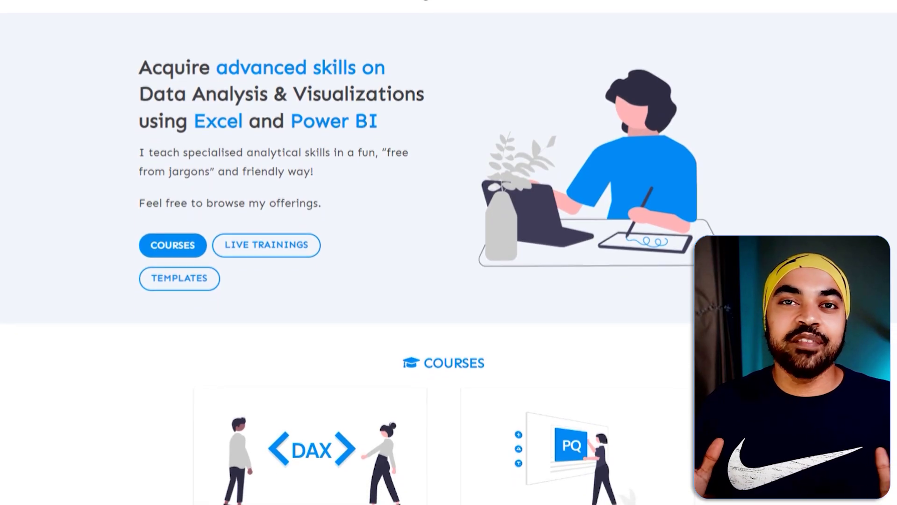
{"action": "scroll", "coordinate": [449, 252], "scroll_direction": "down", "scroll_amount": 3}
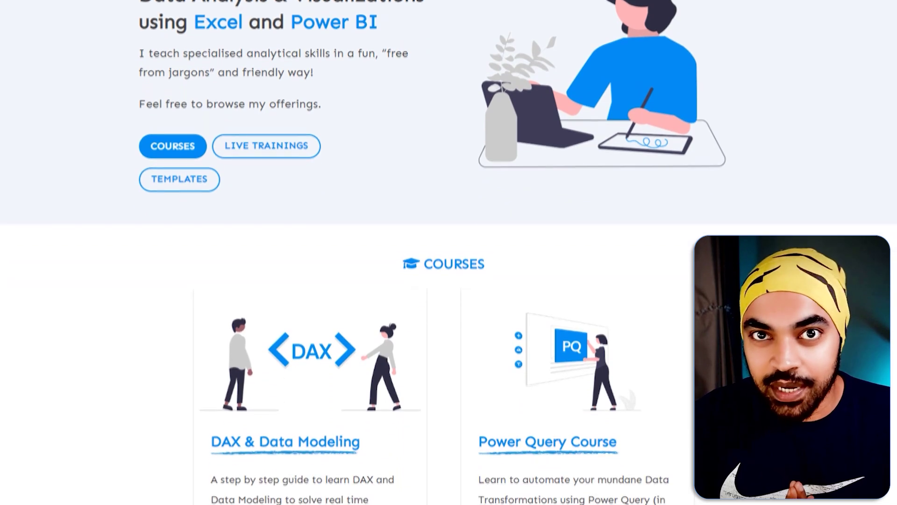